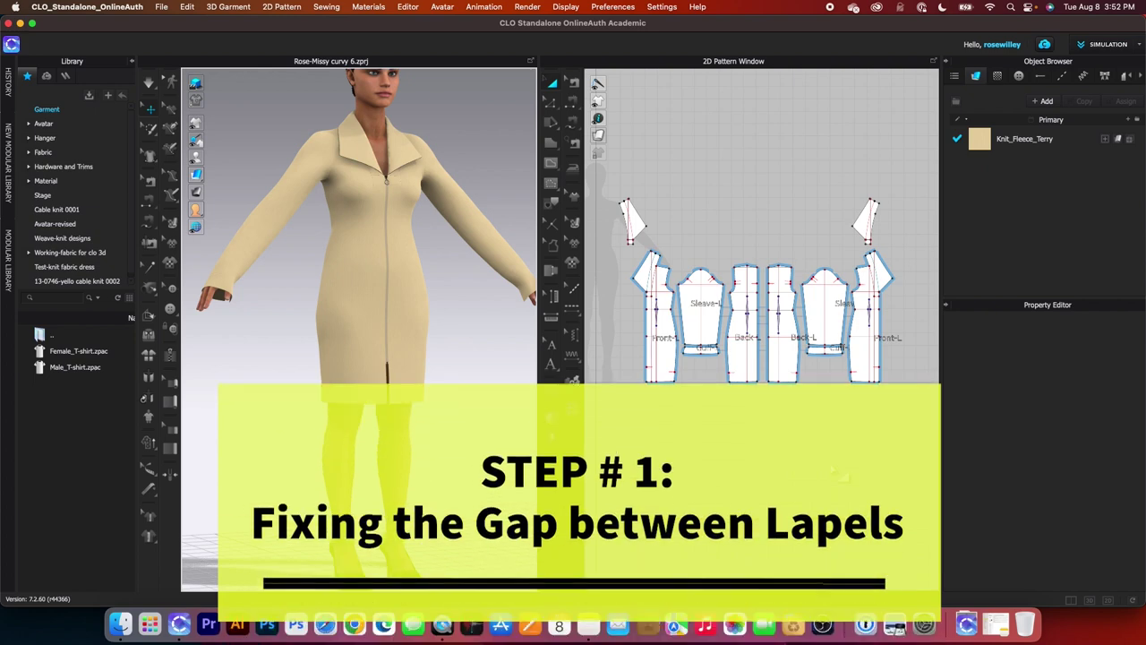
Step: Zoom into the pattern window, then select and deselect all the jacket's pattern pieces
scroll(376, 169, up, 3)
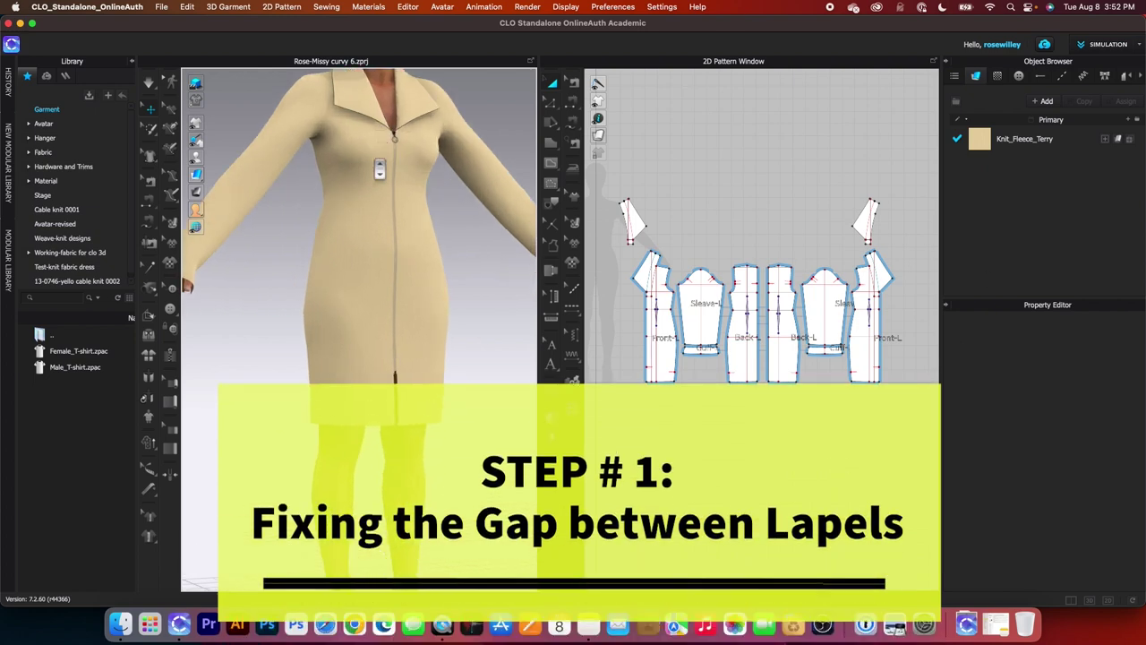
scroll(448, 193, up, 3)
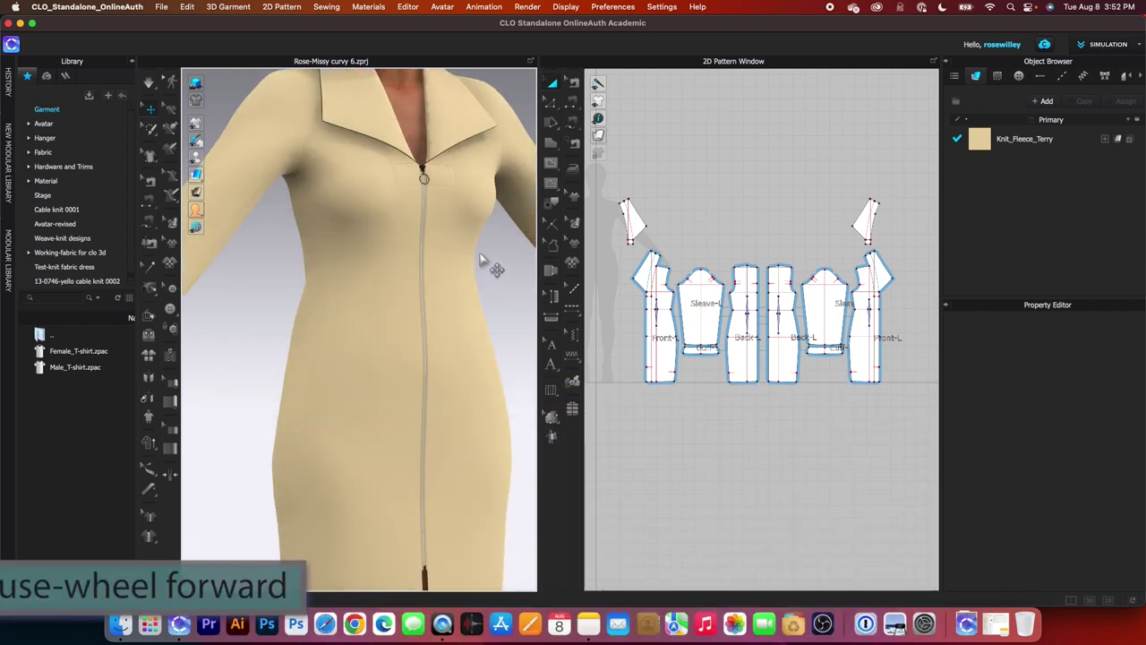
scroll(467, 333, up, 3)
scroll(425, 252, up, 2)
scroll(427, 256, up, 2)
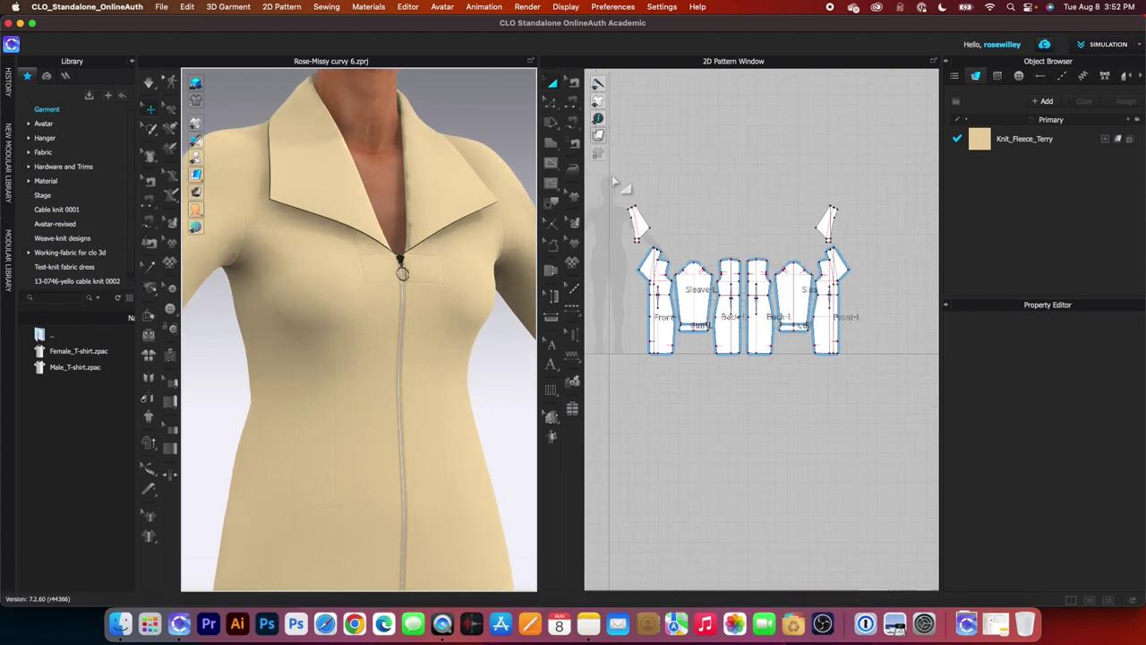
drag(627, 166, 899, 428)
click(677, 142)
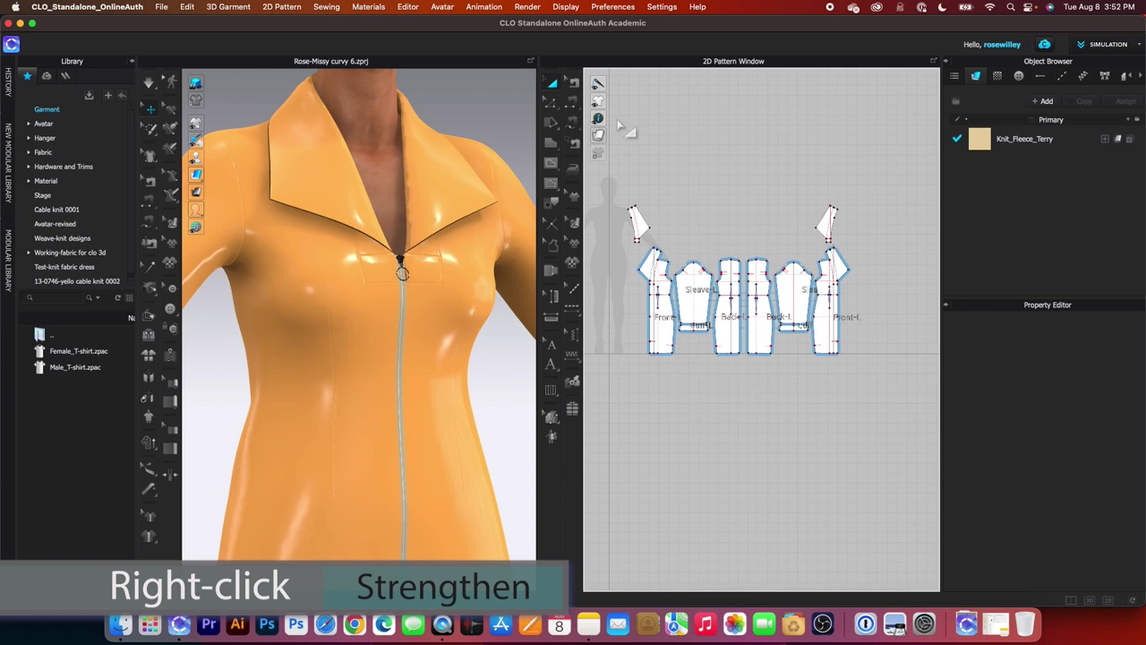
Step: Make the first collar sewing line a Custom Angle seam with Fold Strength 0 and Fold Angle 0
key(b)
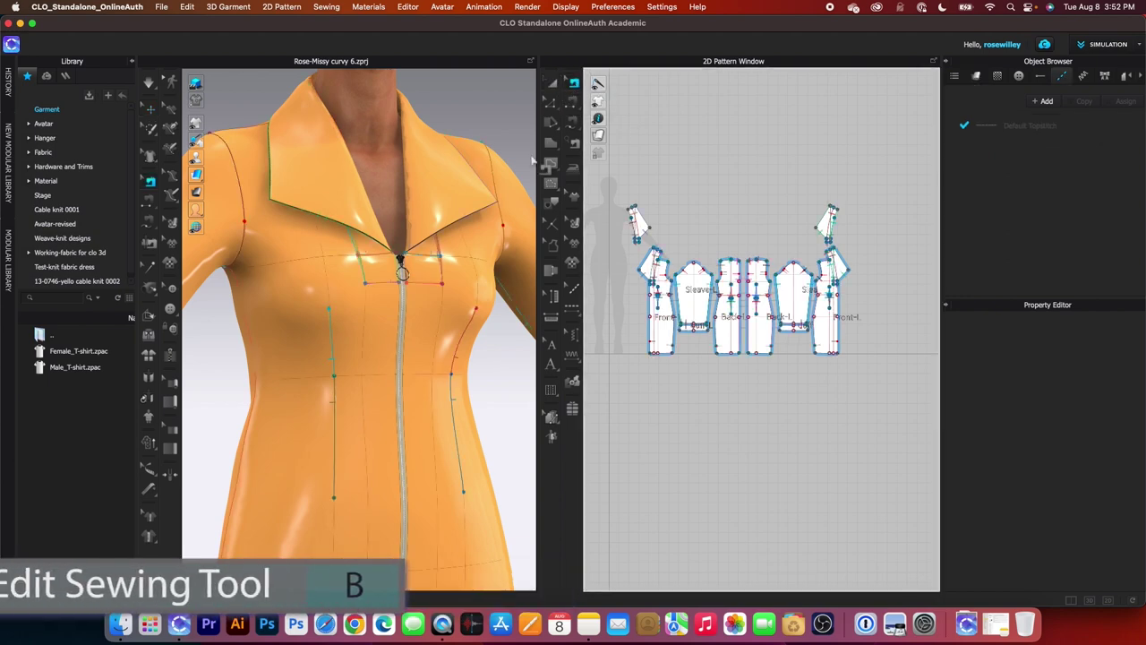
click(484, 213)
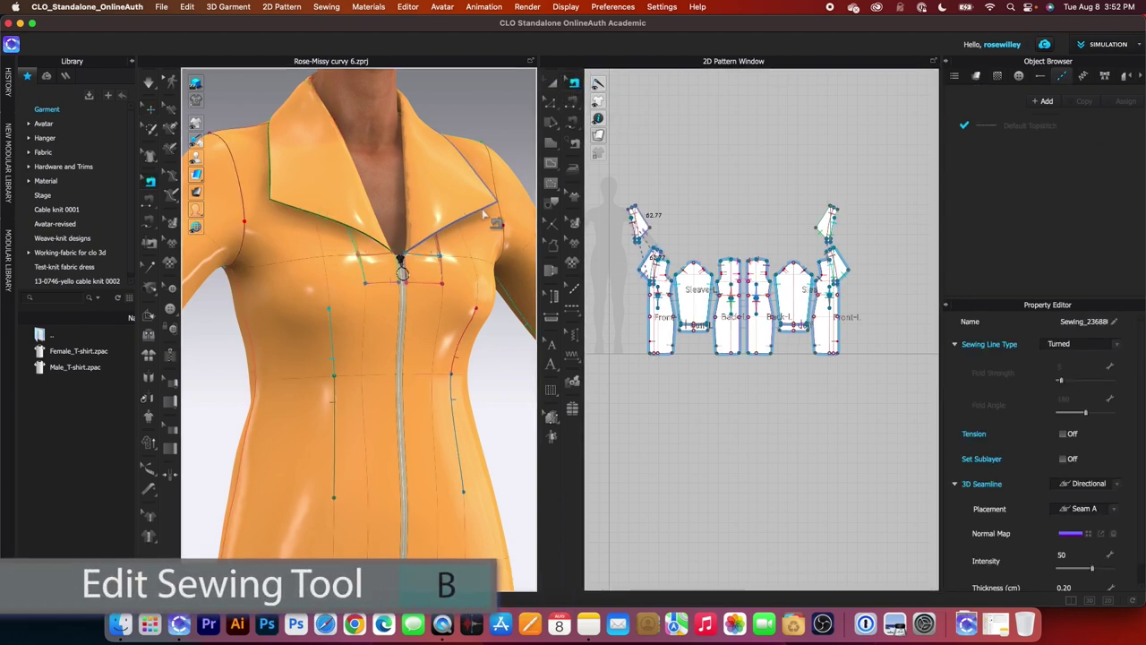
click(1117, 345)
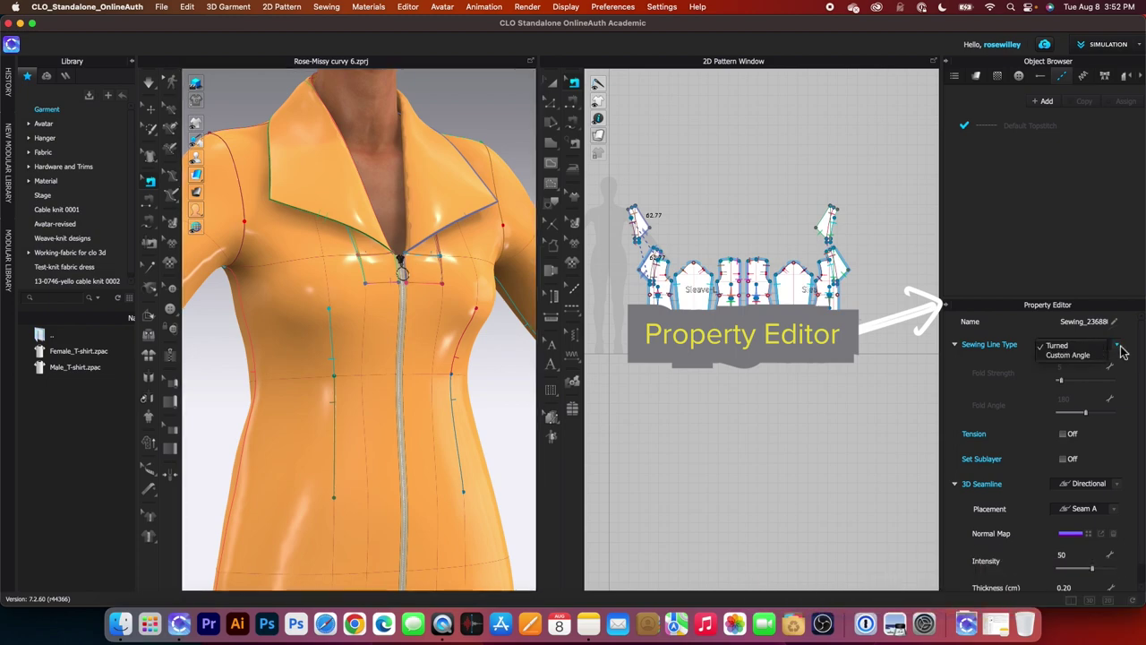
click(1070, 356)
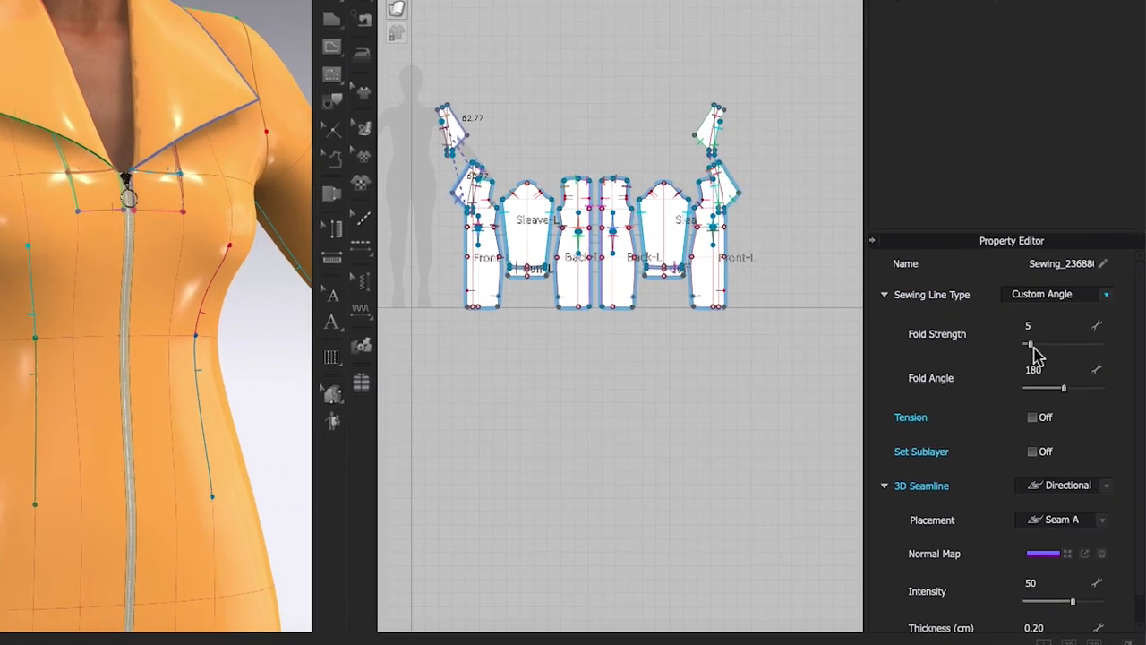
click(1064, 383)
drag(1003, 313, 981, 319)
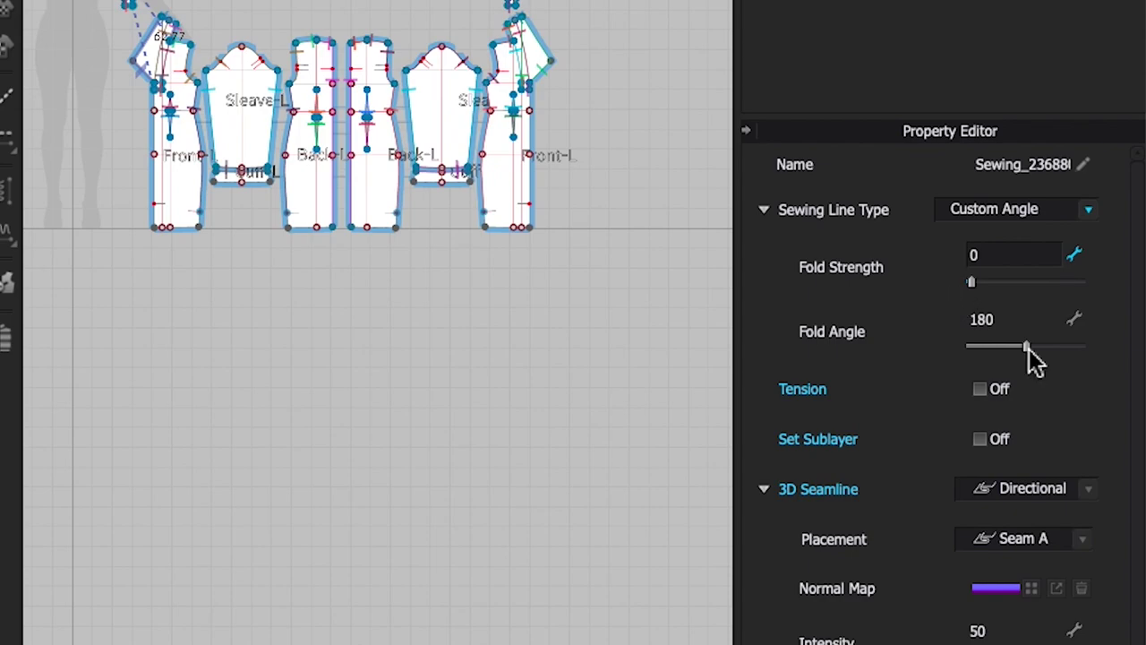
drag(1028, 347, 958, 371)
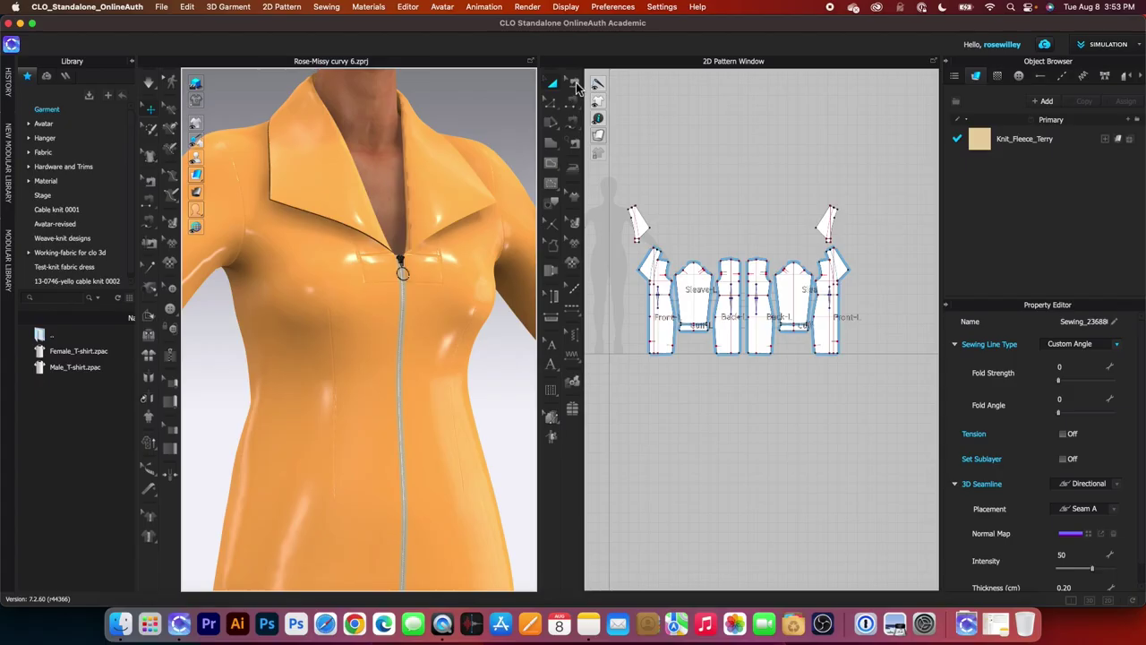
Step: Set the other collar seam to Custom Angle, with Fold Strength 5→0 and Fold Angle 180→0
click(574, 82)
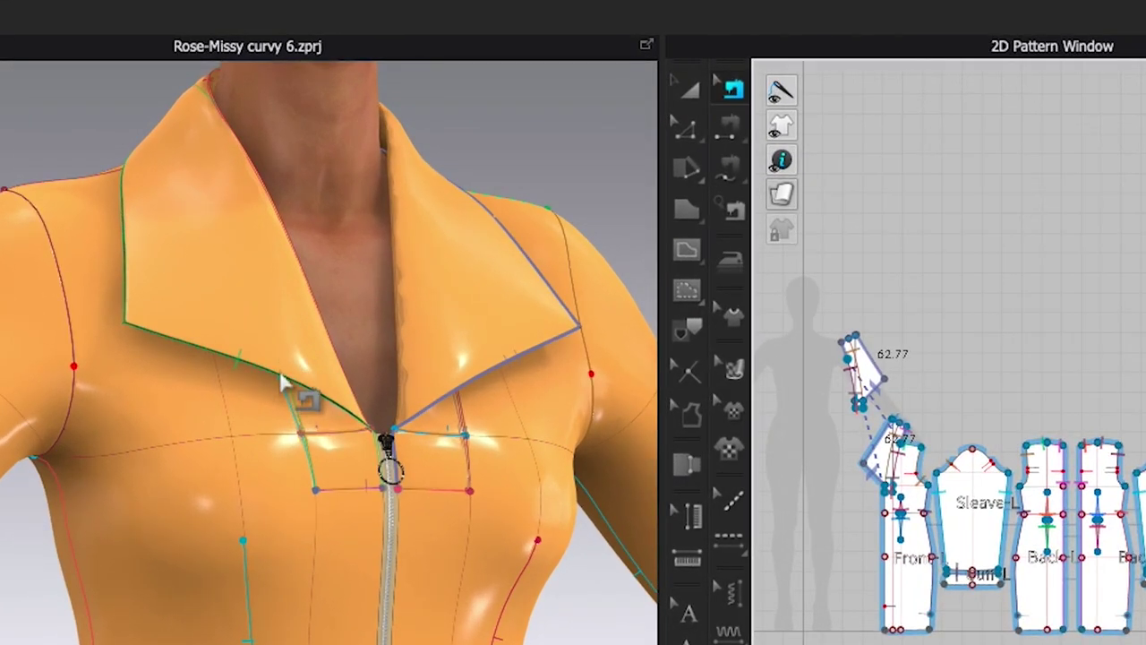
click(281, 380)
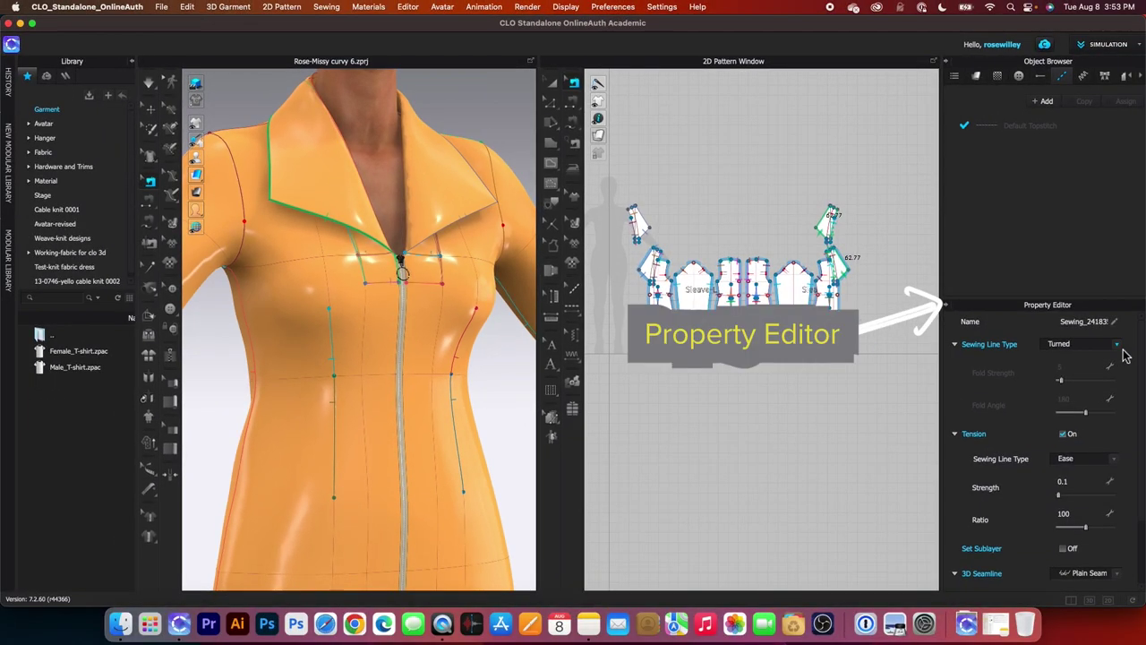
click(1118, 345)
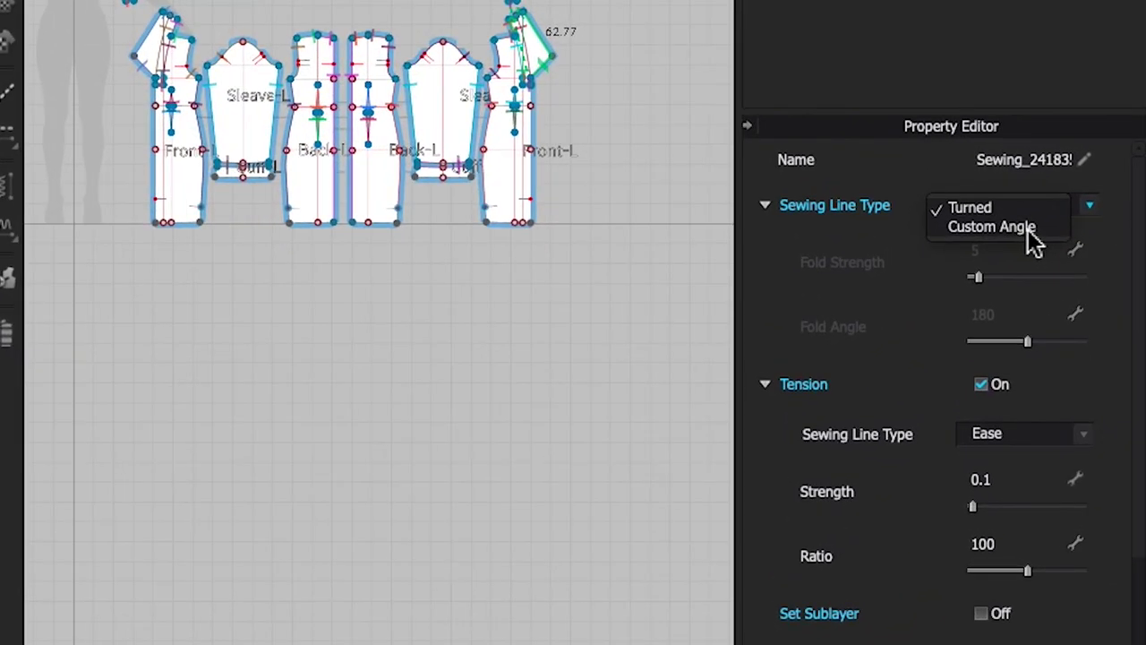
click(1030, 231)
drag(979, 277, 946, 299)
drag(1028, 344, 952, 353)
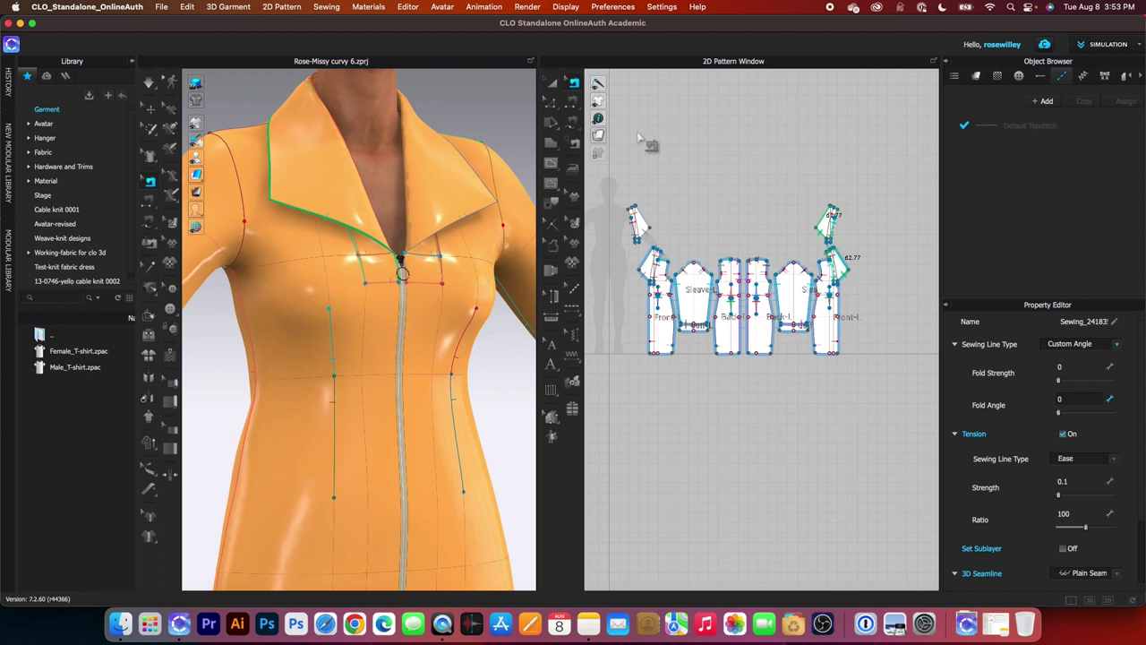
key(a)
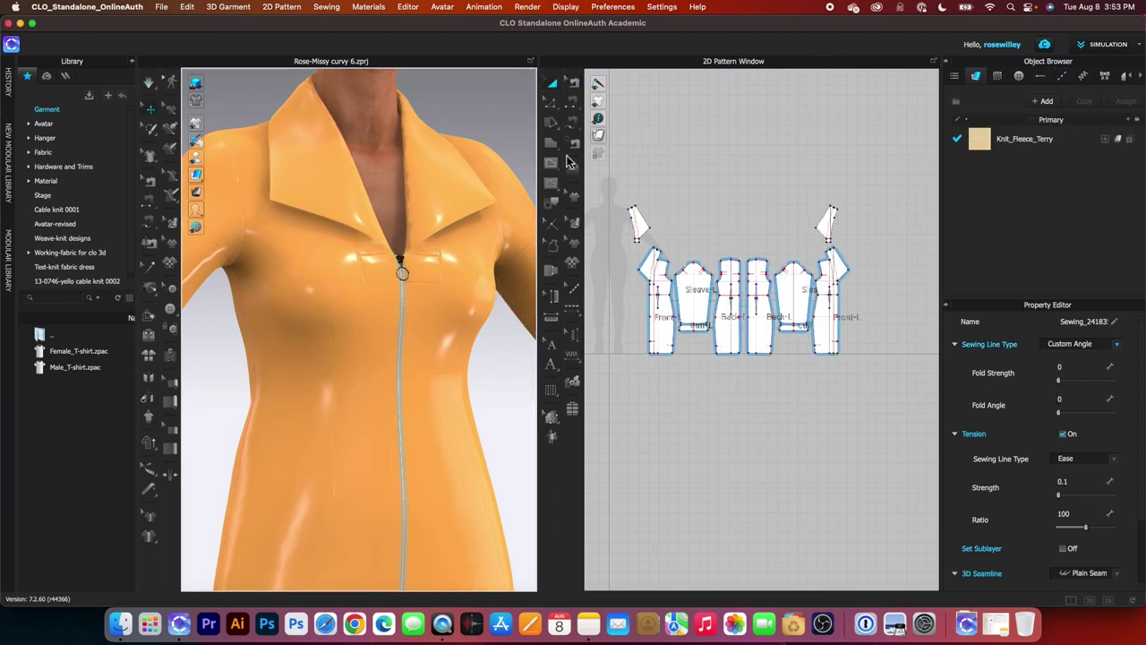
scroll(429, 260, down, 2)
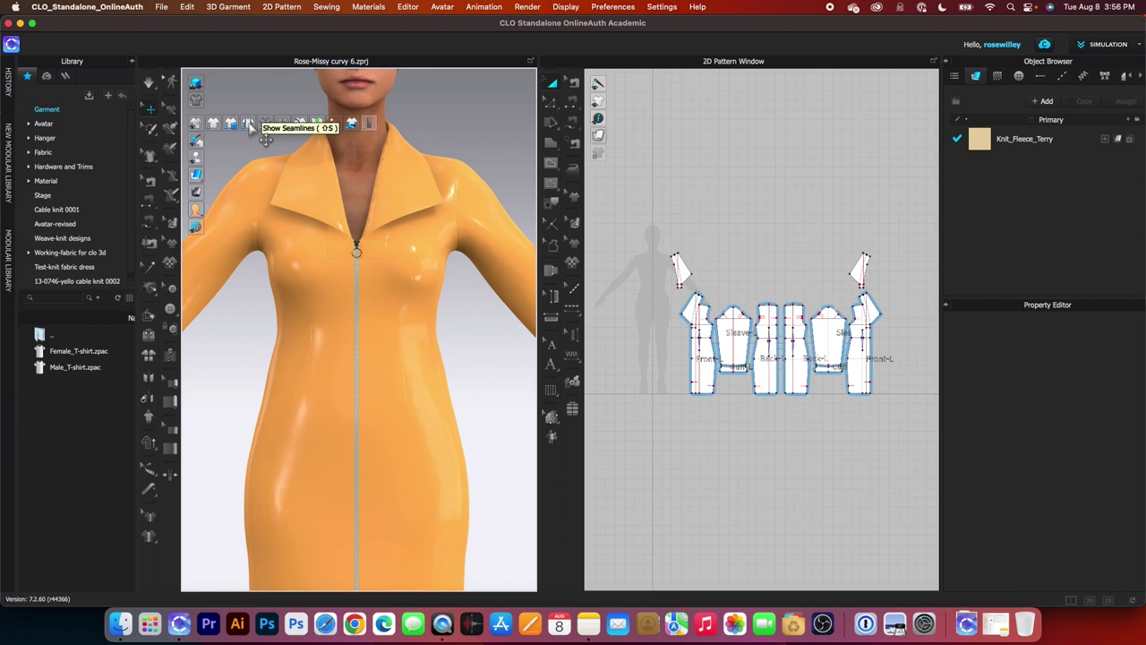
click(248, 124)
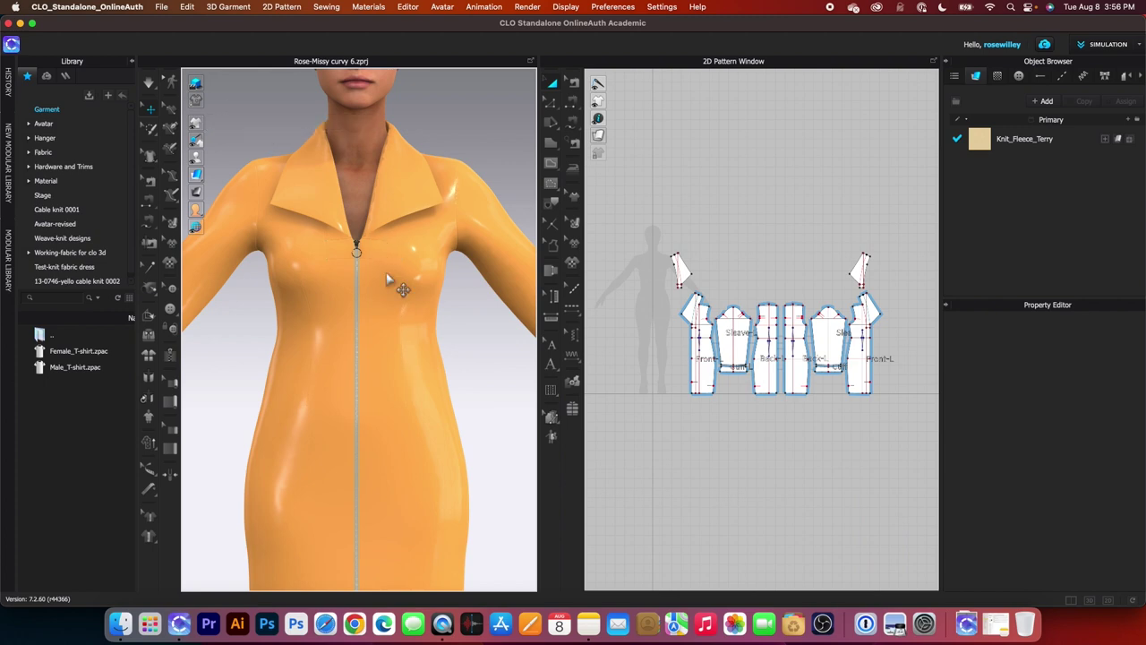
scroll(372, 345, up, 3)
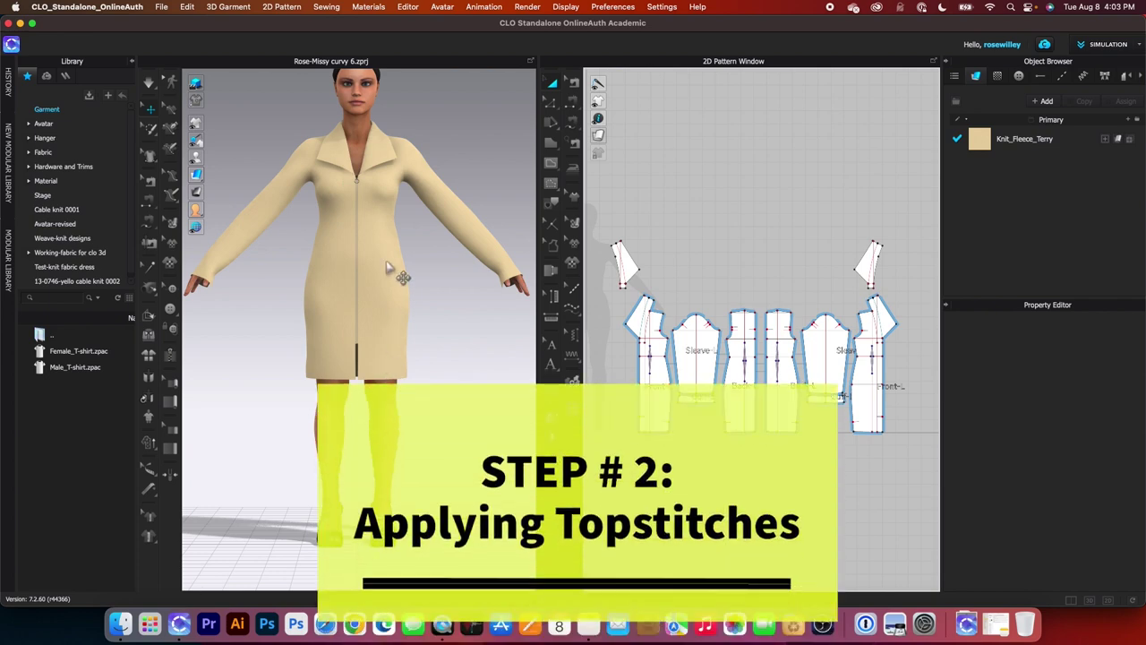
Step: Zoom into the collar and activate the Free Topstitch tool
scroll(428, 188, up, 3)
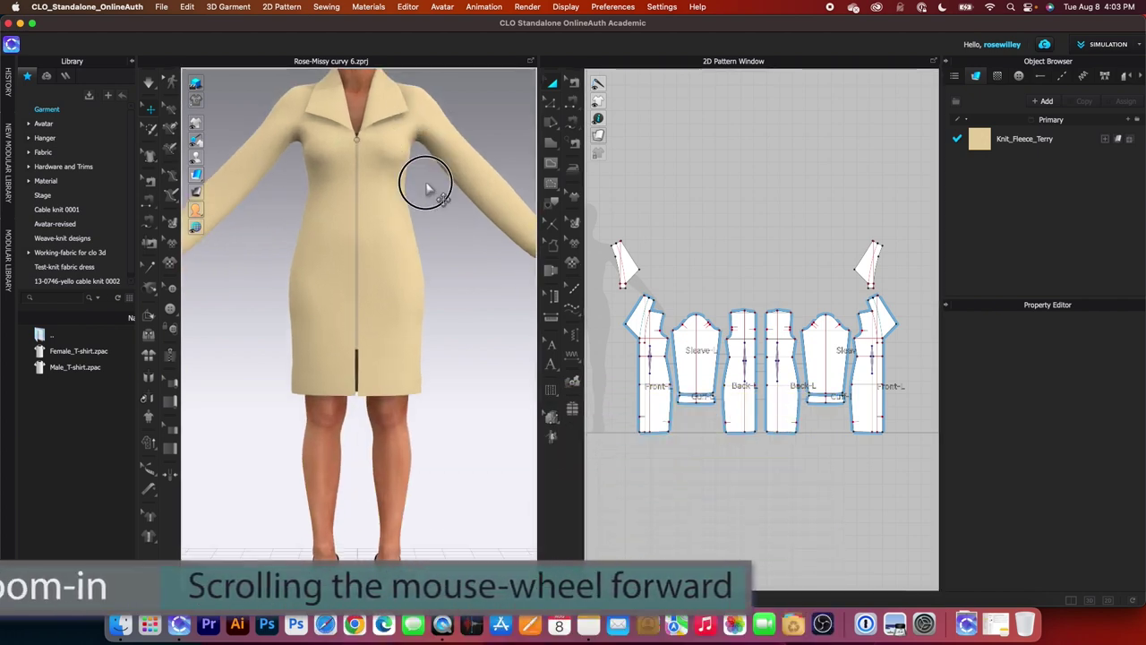
scroll(428, 188, up, 5)
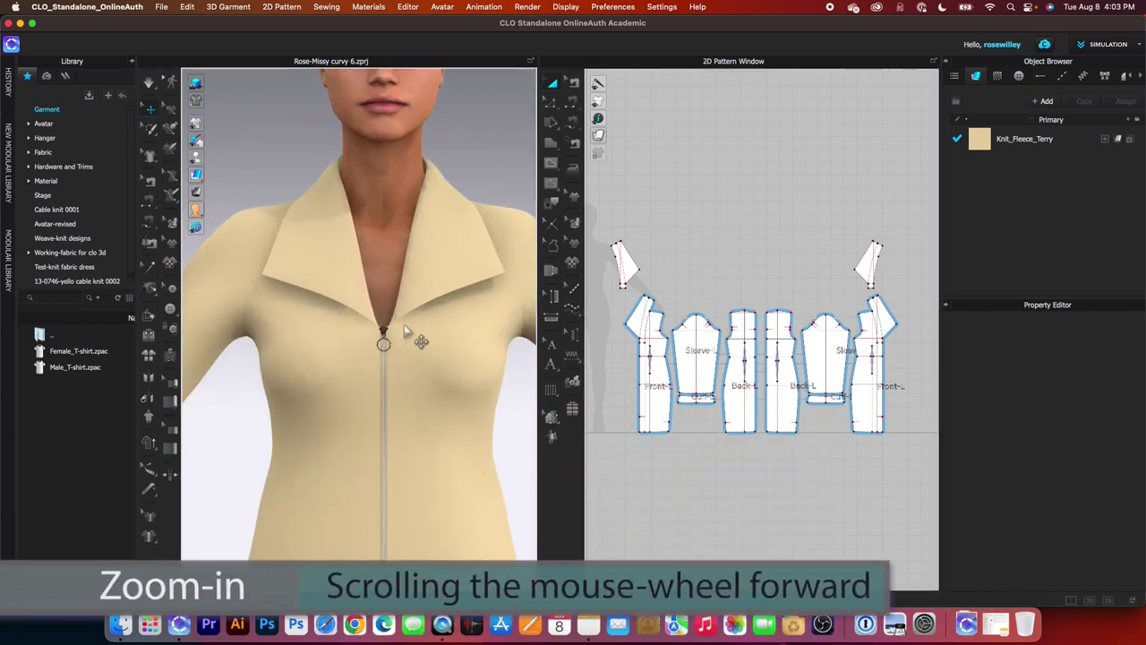
scroll(405, 332, up, 2)
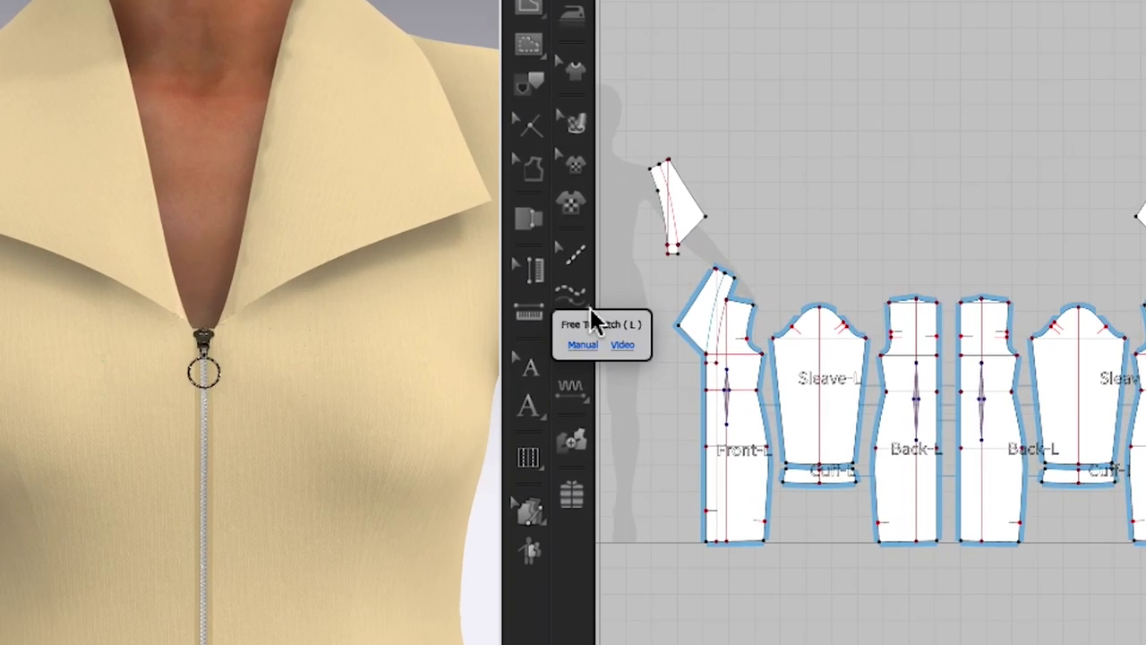
click(590, 308)
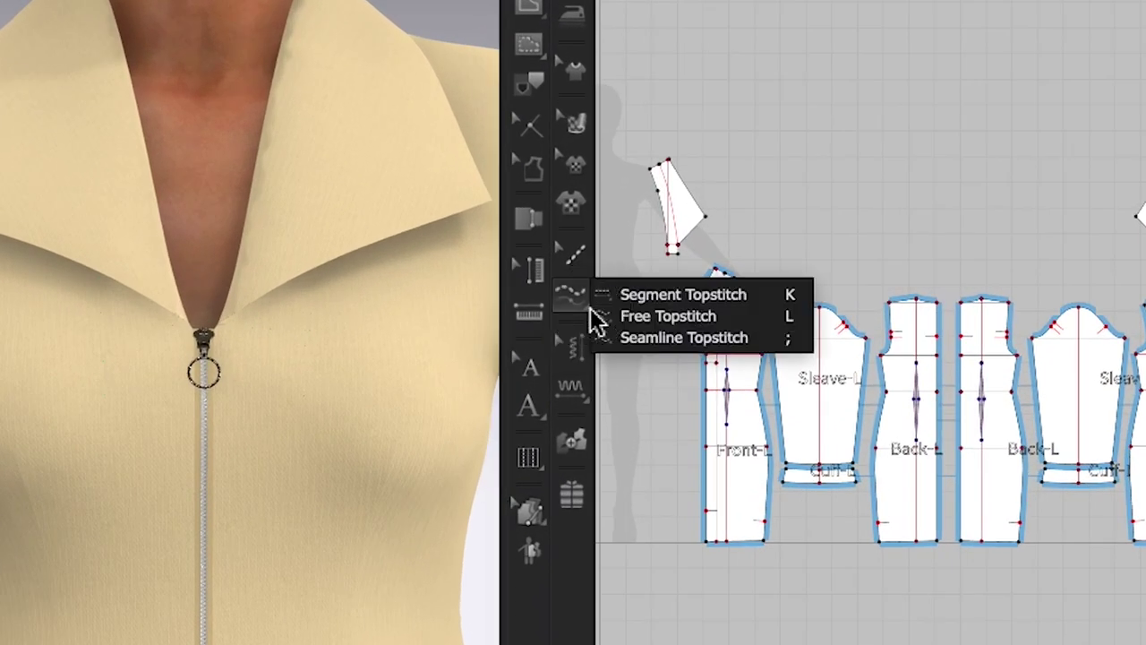
click(657, 321)
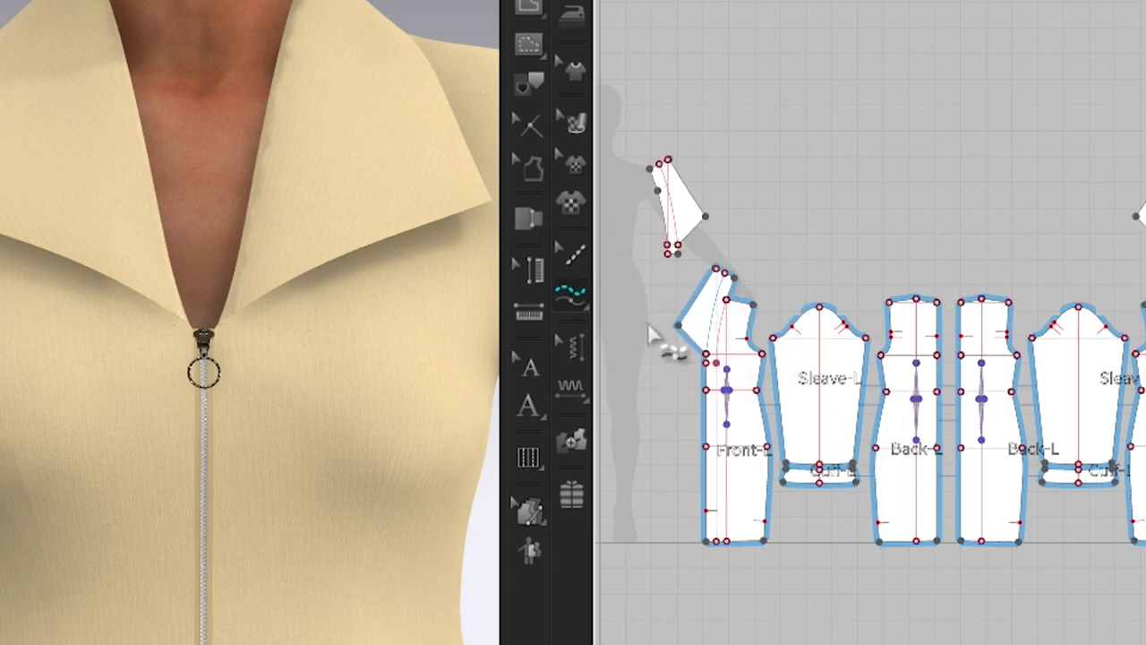
Step: Place single topstitches along the collar piece's outer edge and its other edge
scroll(660, 295, up, 5)
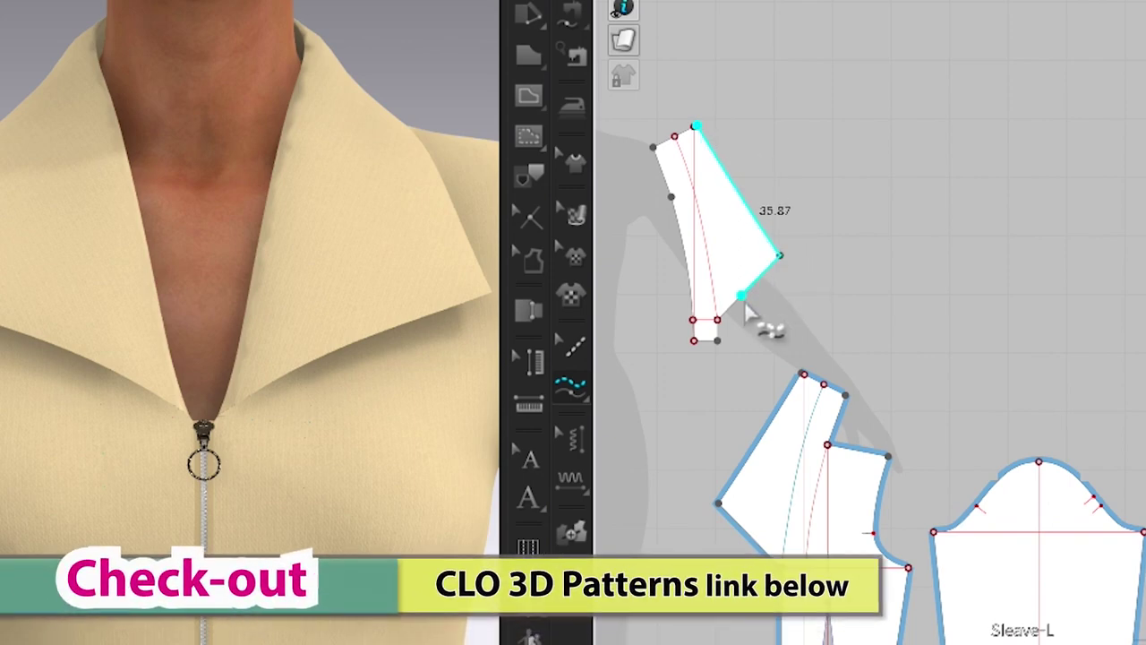
click(717, 337)
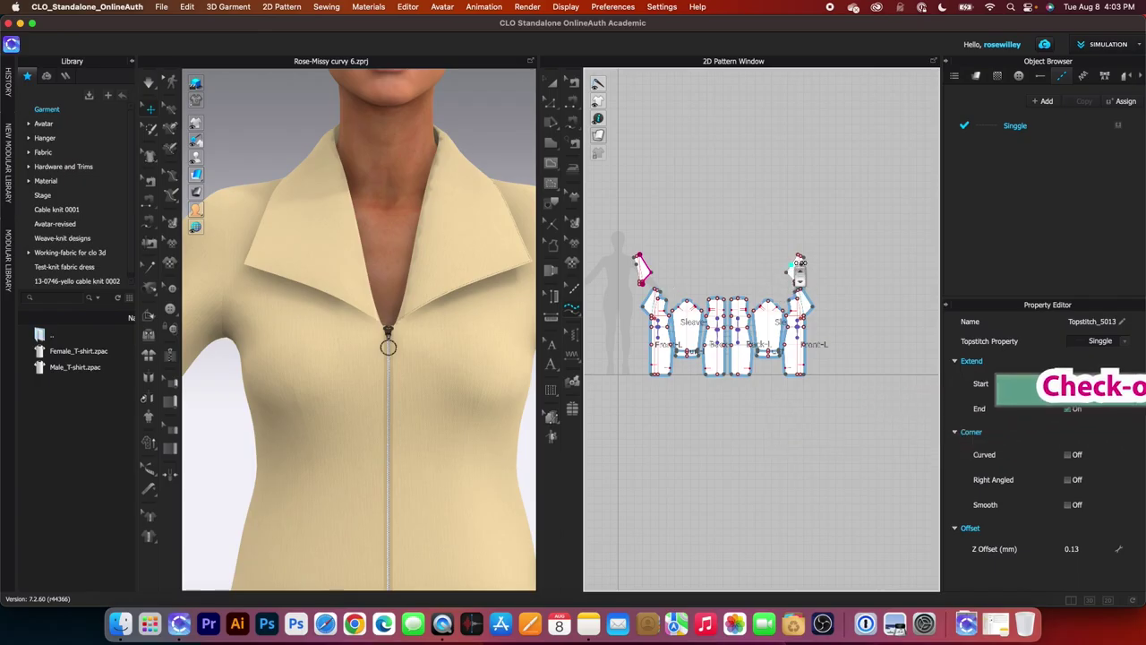
scroll(1059, 353, up, 3)
scroll(798, 273, up, 2)
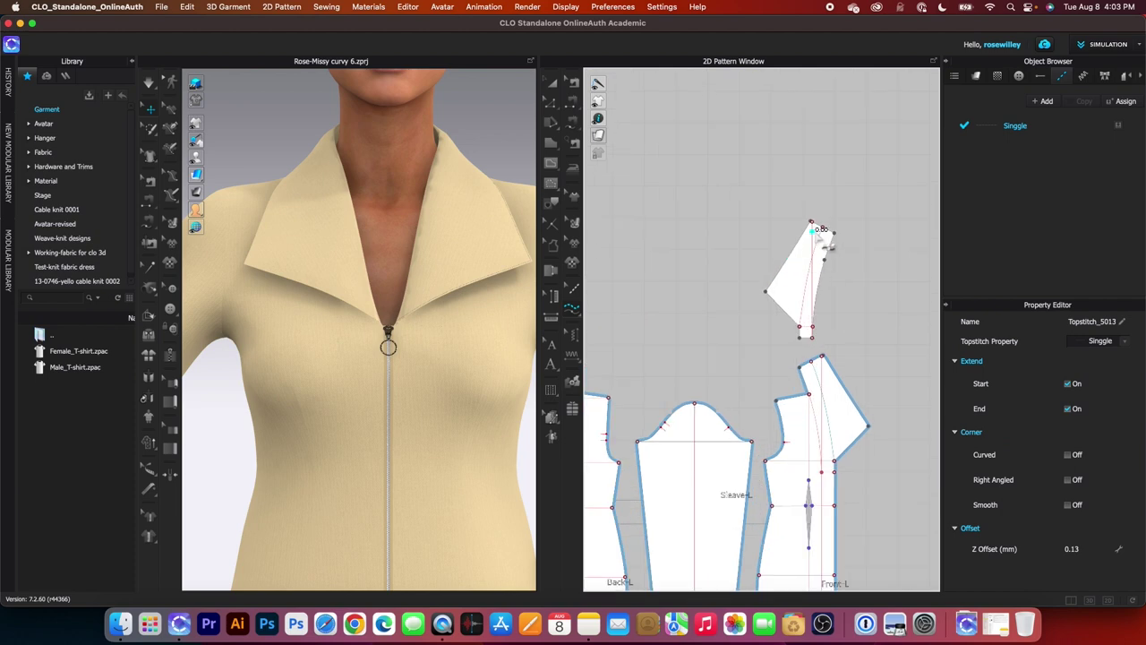
scroll(816, 224, up, 3)
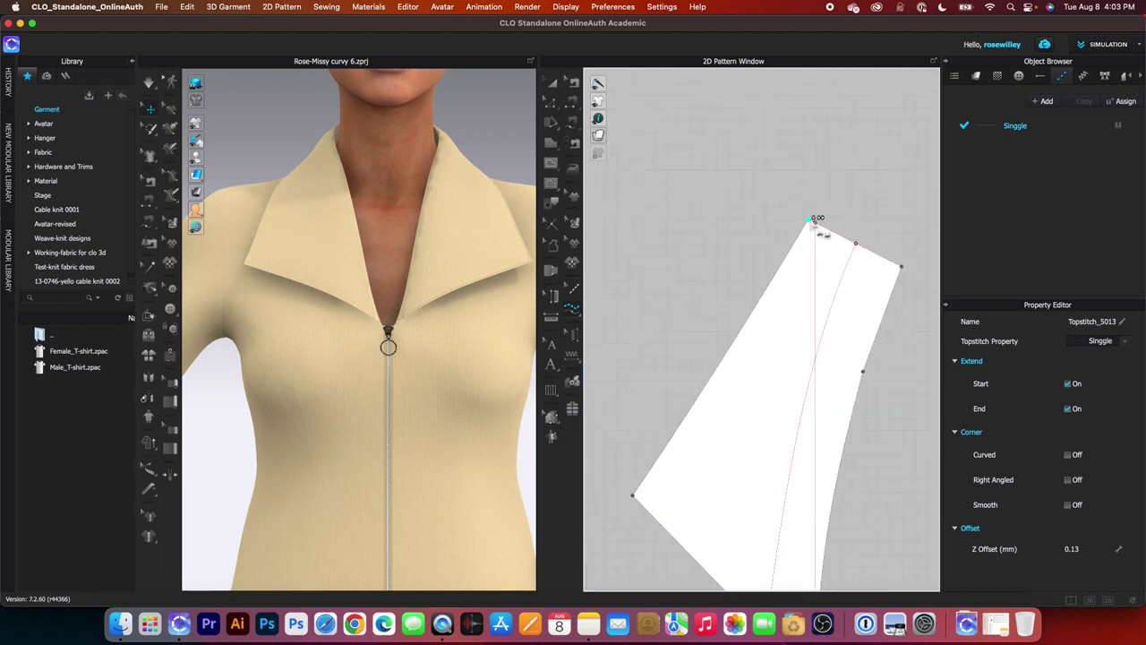
scroll(817, 224, down, 3)
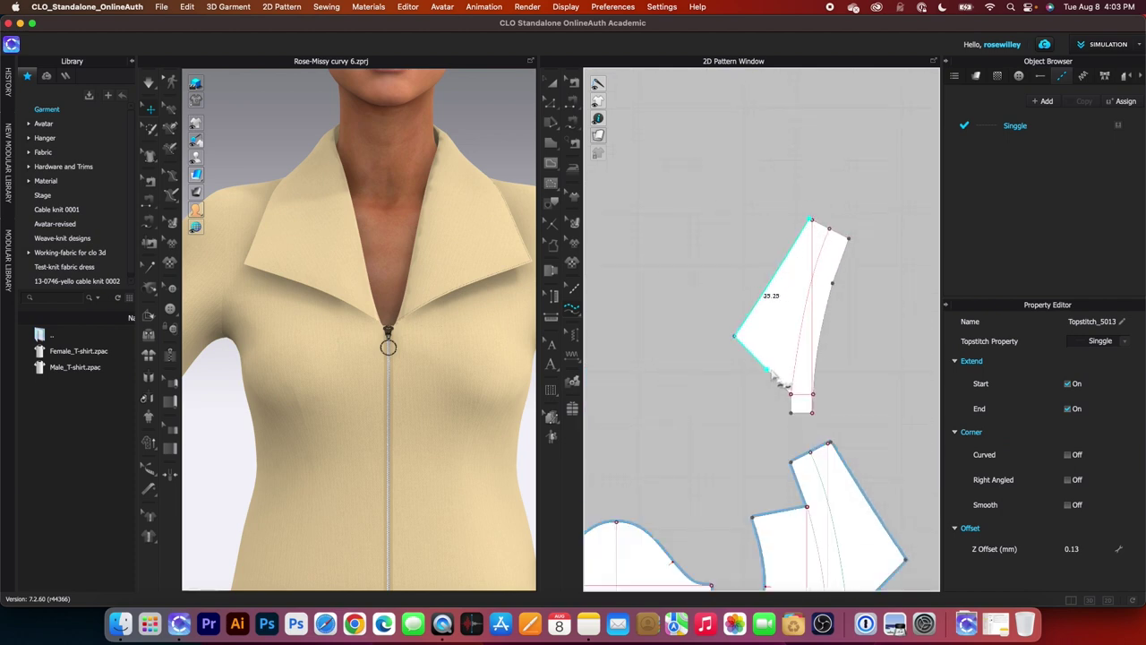
click(790, 413)
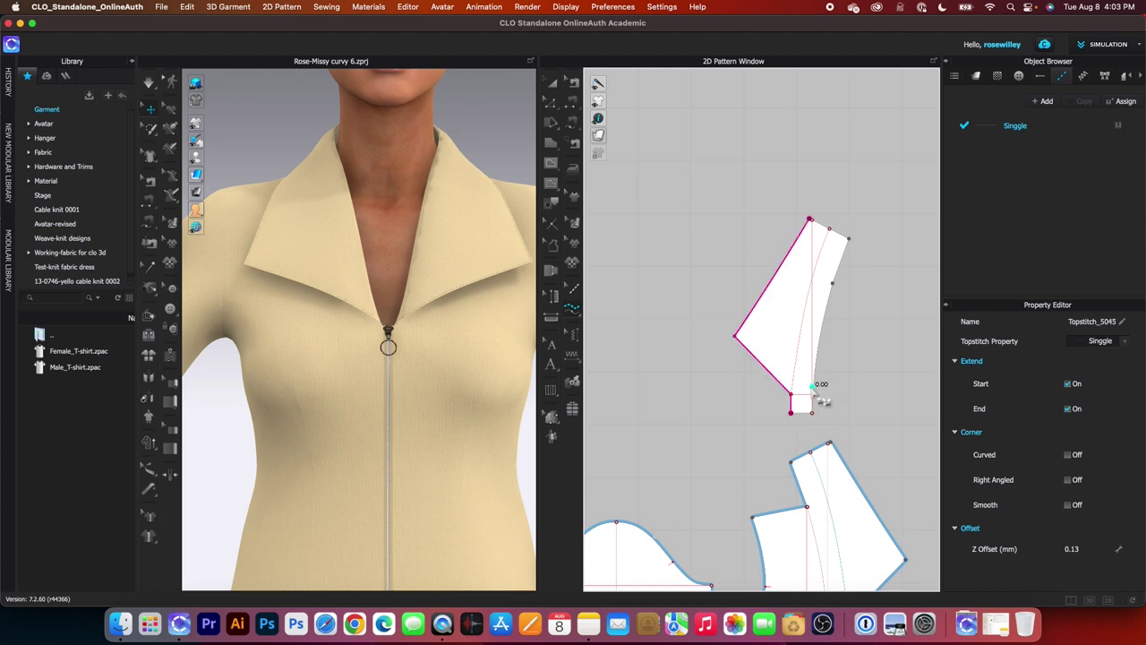
scroll(822, 401, down, 3)
scroll(351, 264, up, 3)
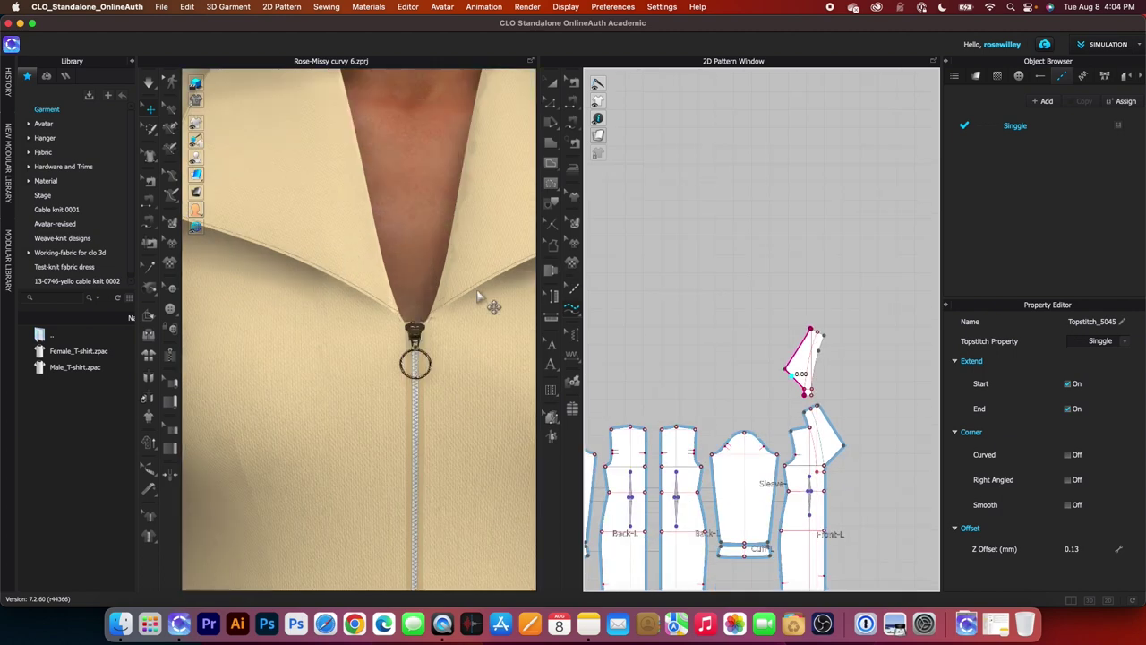
scroll(479, 295, down, 3)
scroll(415, 409, down, 2)
scroll(394, 403, down, 1)
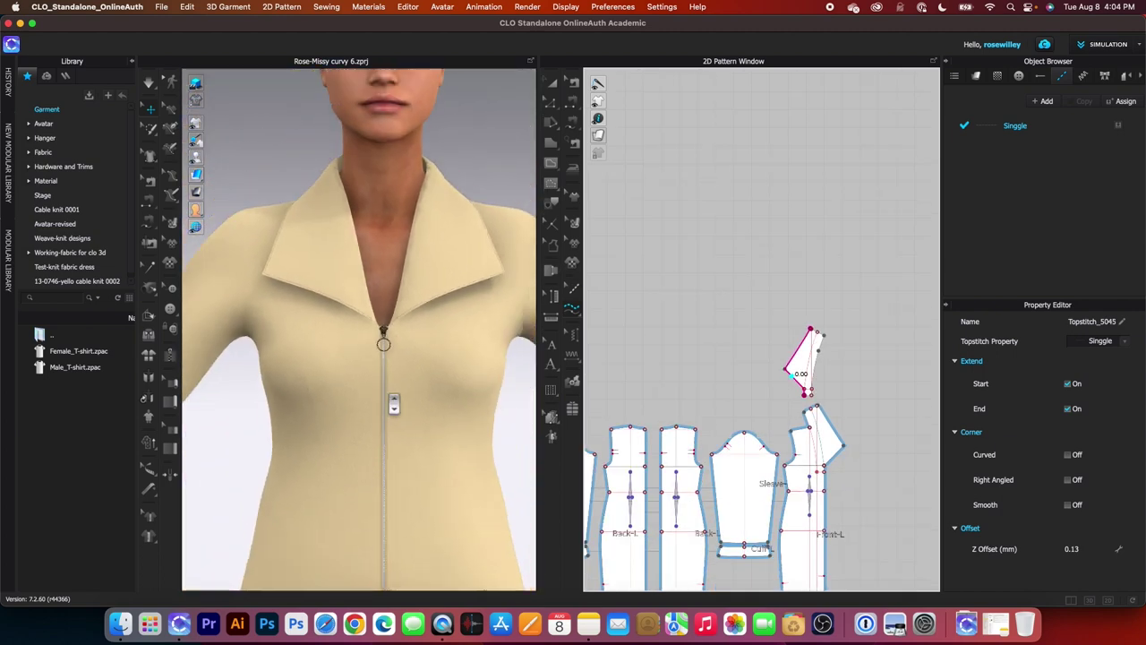
scroll(791, 326, down, 1)
scroll(627, 405, up, 5)
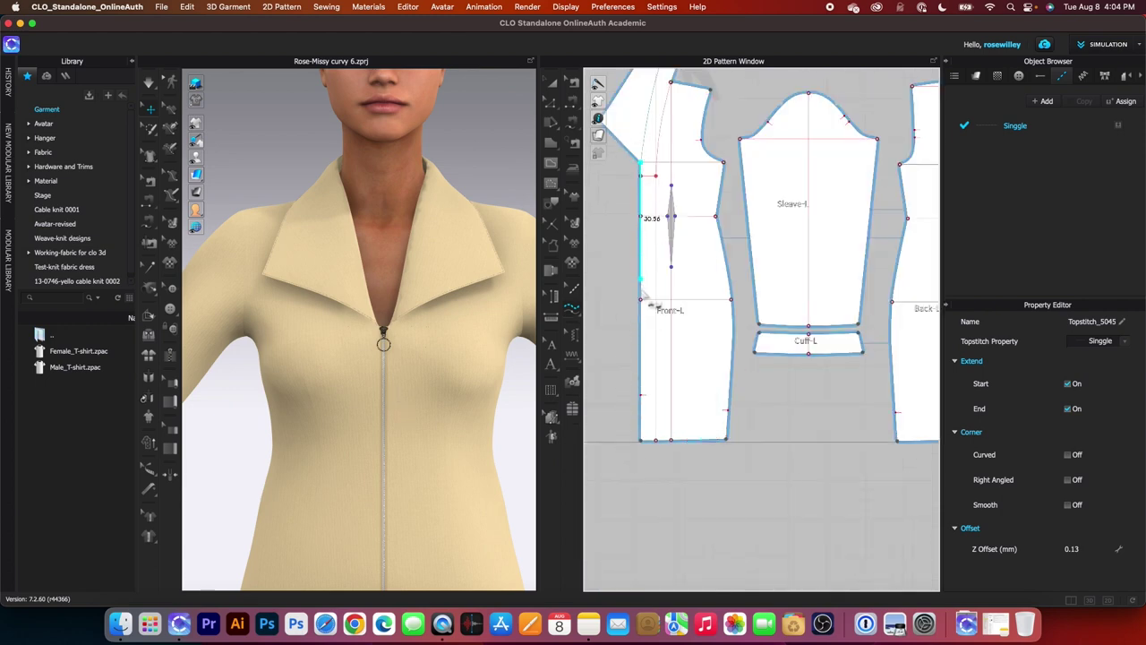
Step: Topstitch down Front-L's centre front edge and around the Cuff-L piece
click(643, 430)
scroll(620, 423, down, 3)
scroll(627, 358, down, 1)
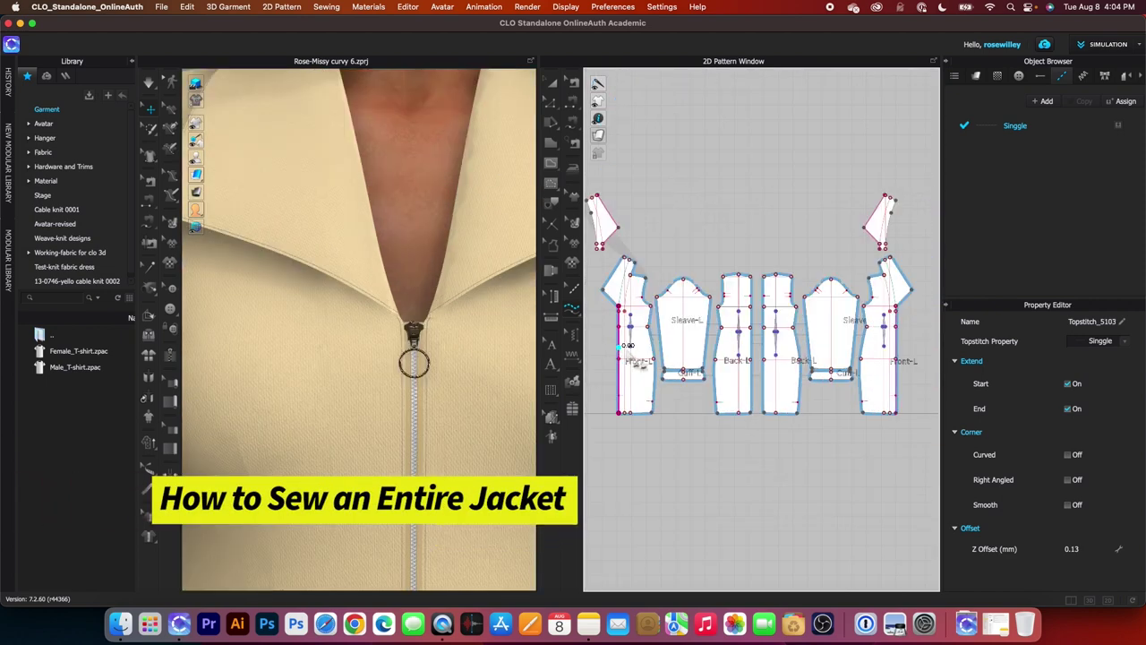
scroll(678, 389, up, 5)
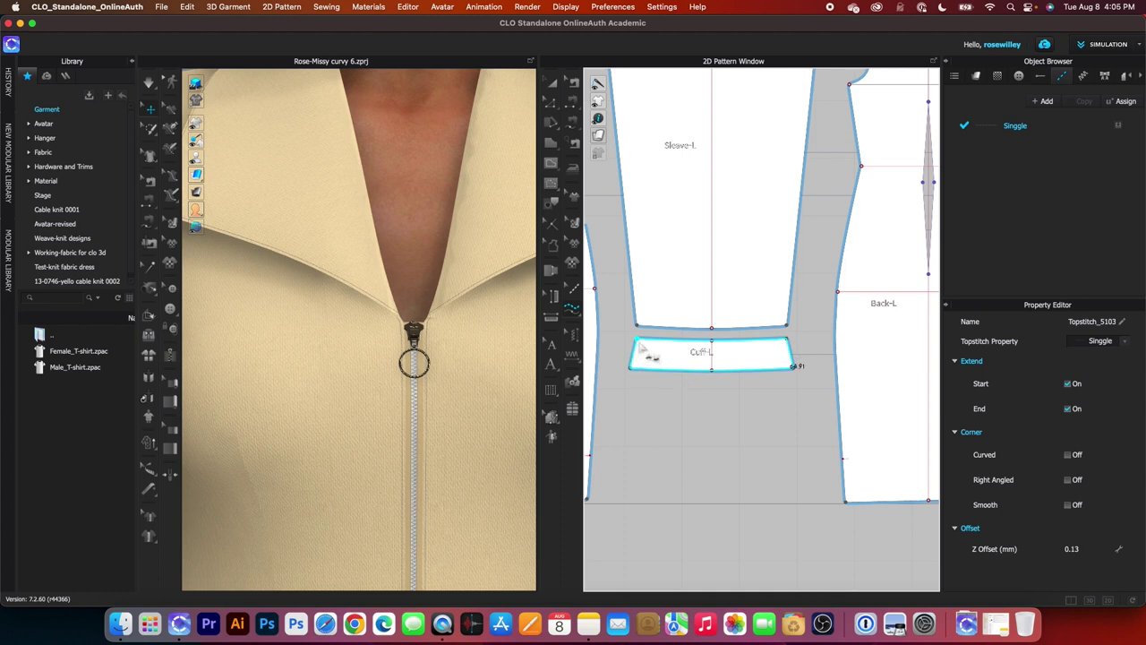
click(670, 340)
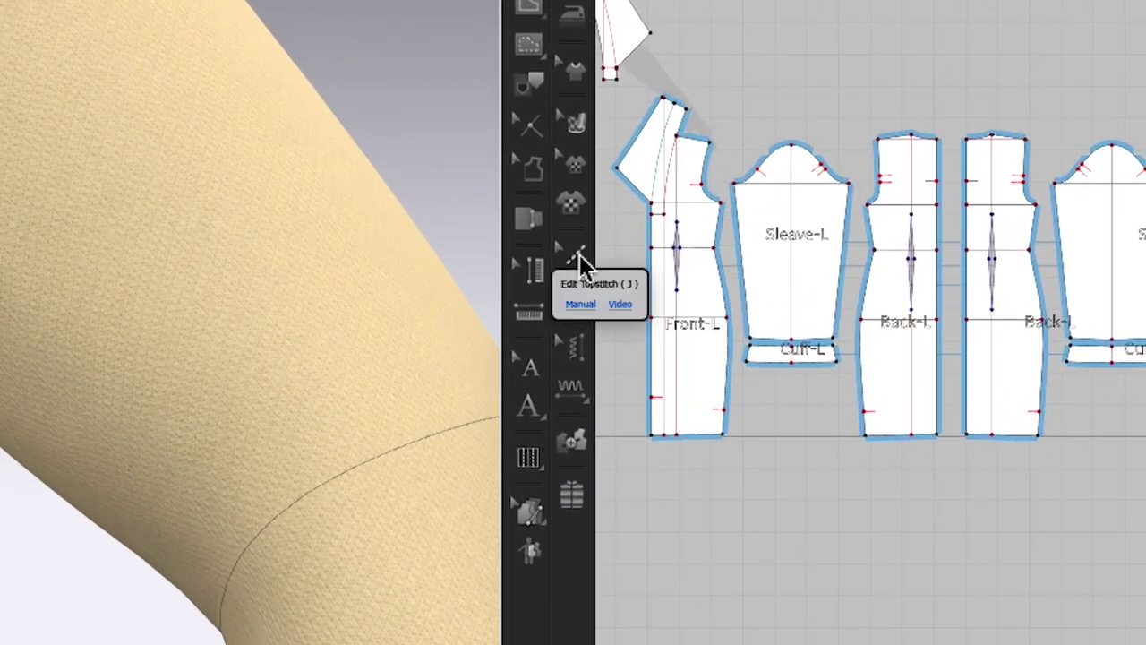
Step: Change the Singgle topstitch thread colour from 949090 to the darker grey 717171
click(580, 263)
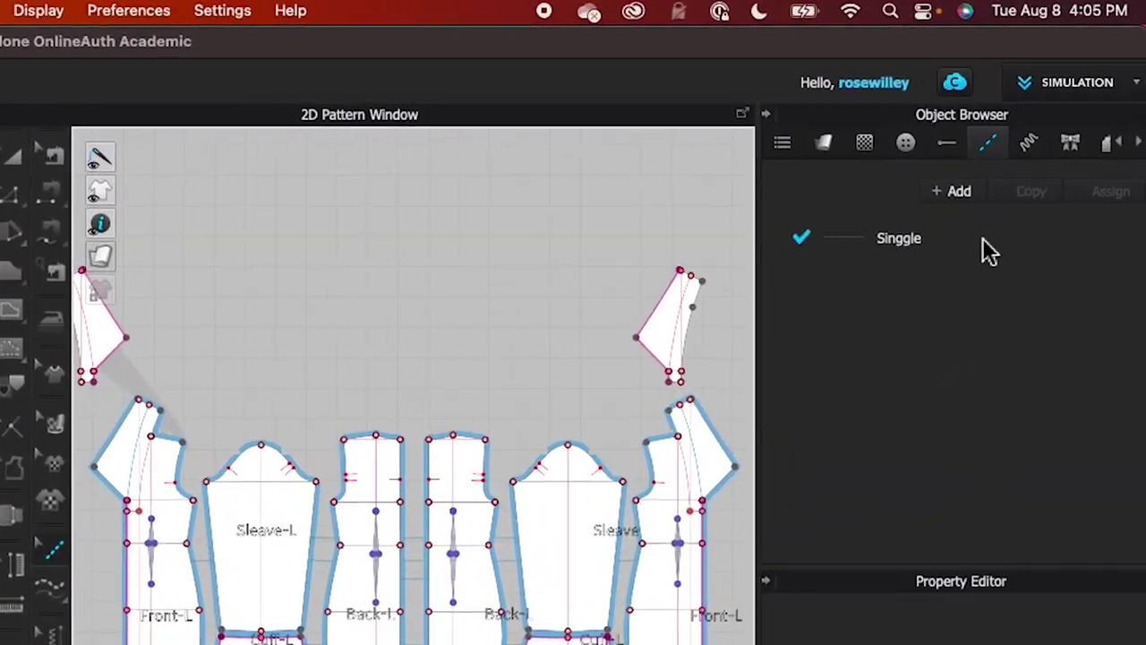
click(1060, 127)
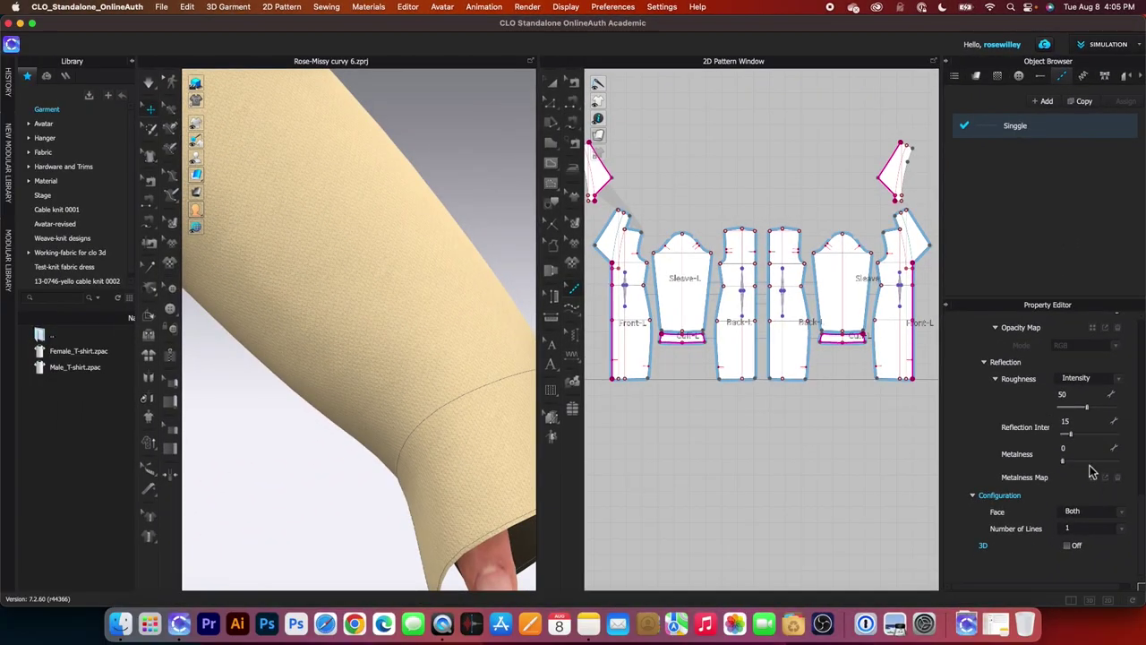
scroll(1092, 472, up, 5)
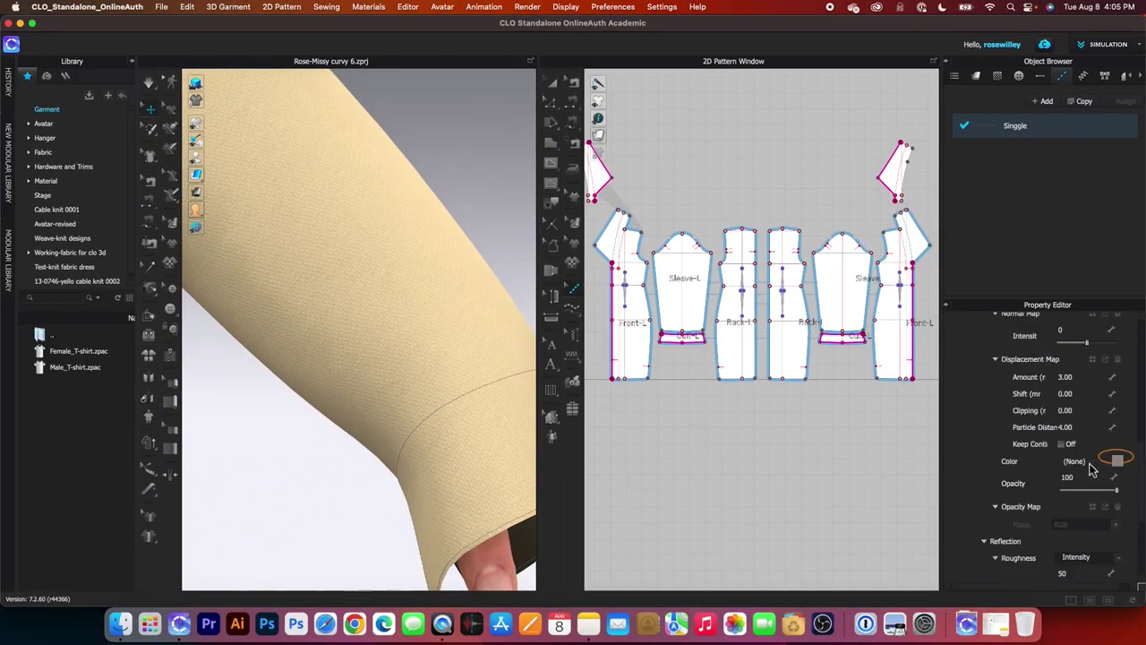
click(1117, 461)
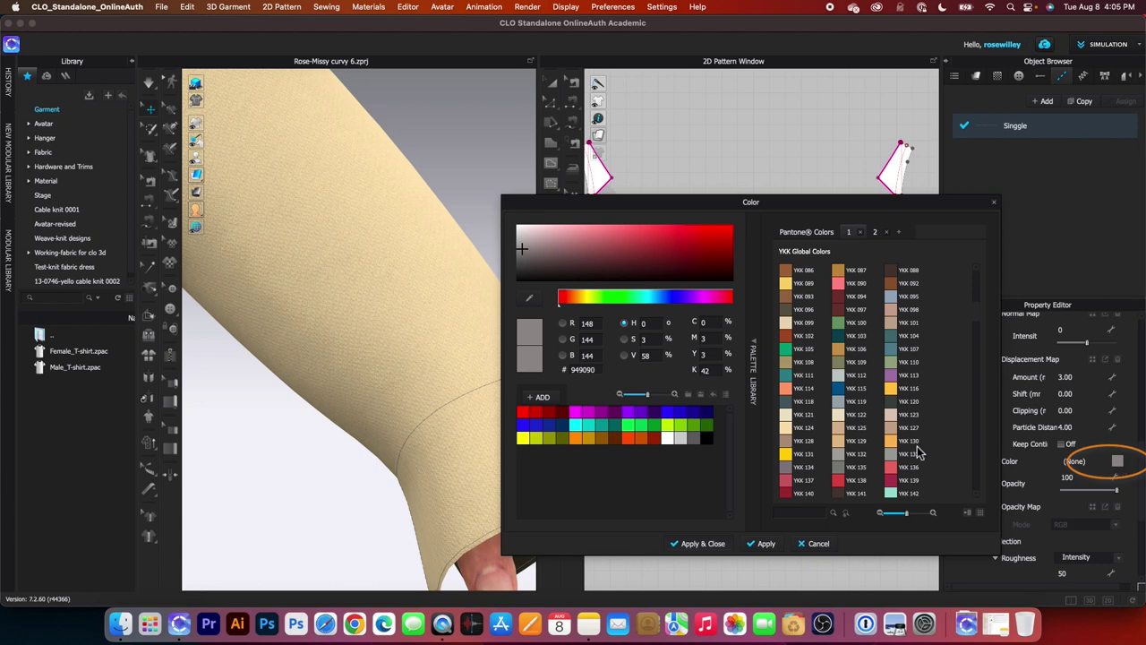
mouse_move(522, 252)
mouse_down()
mouse_move(520, 241)
mouse_move(522, 269)
mouse_move(523, 249)
mouse_move(517, 260)
mouse_up()
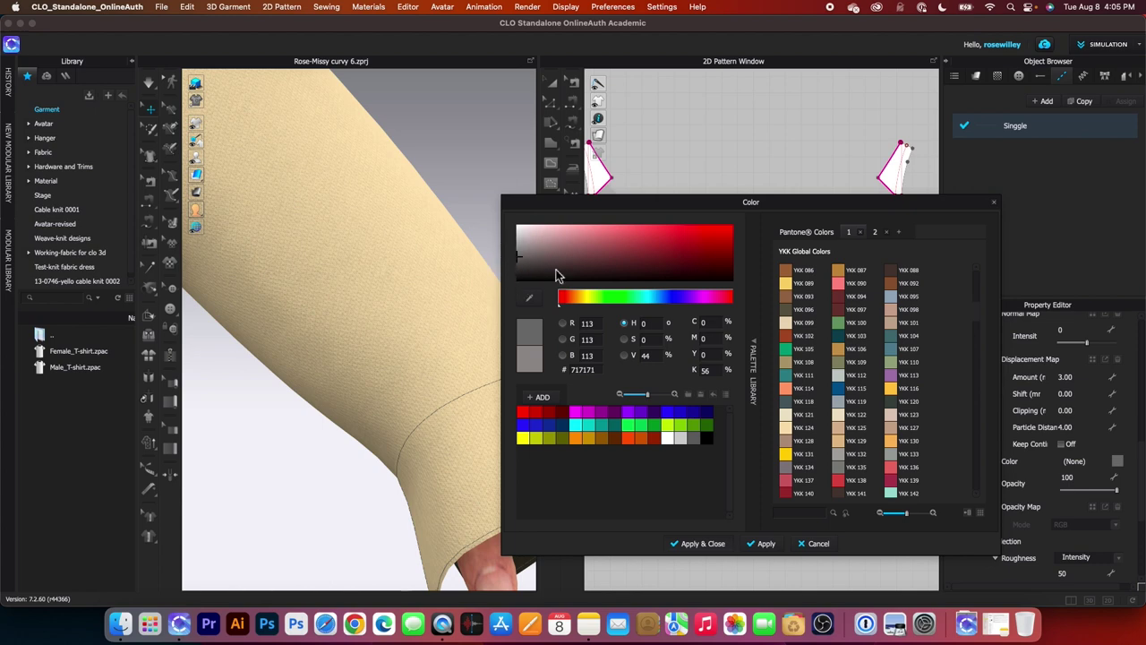
drag(583, 208, 641, 160)
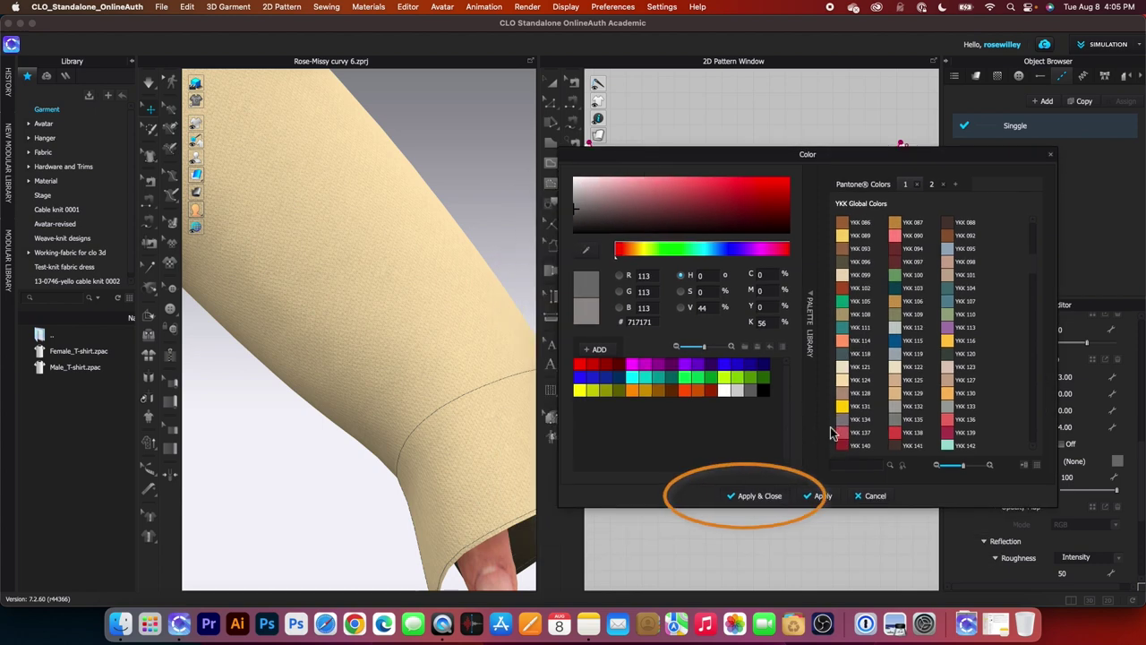
click(760, 498)
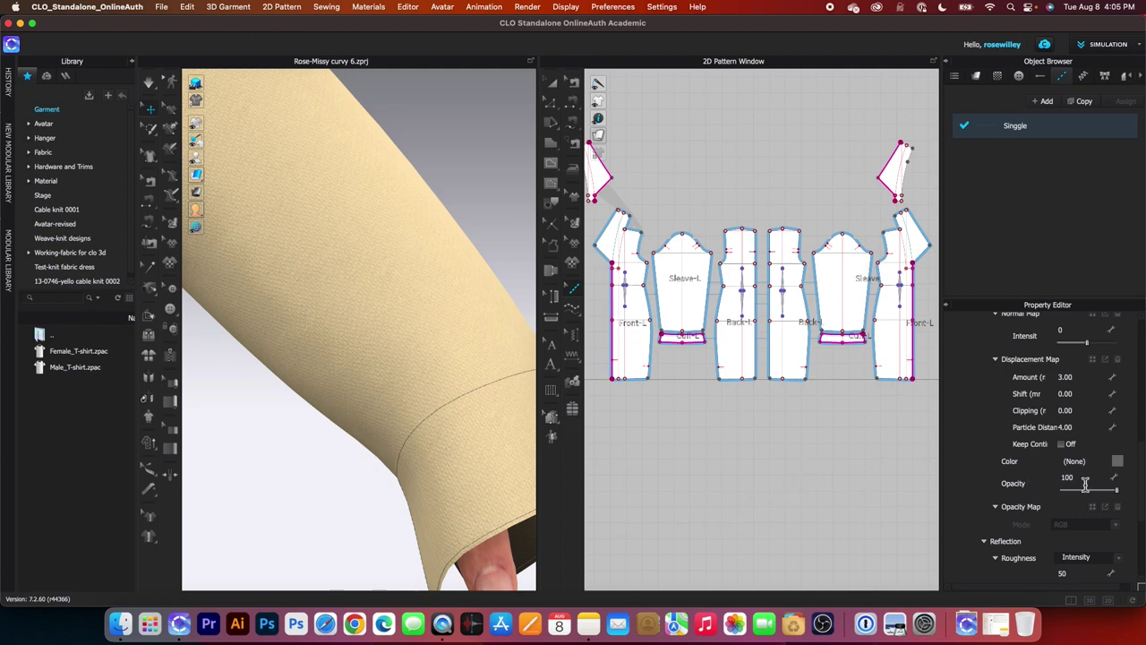
scroll(1086, 483, down, 5)
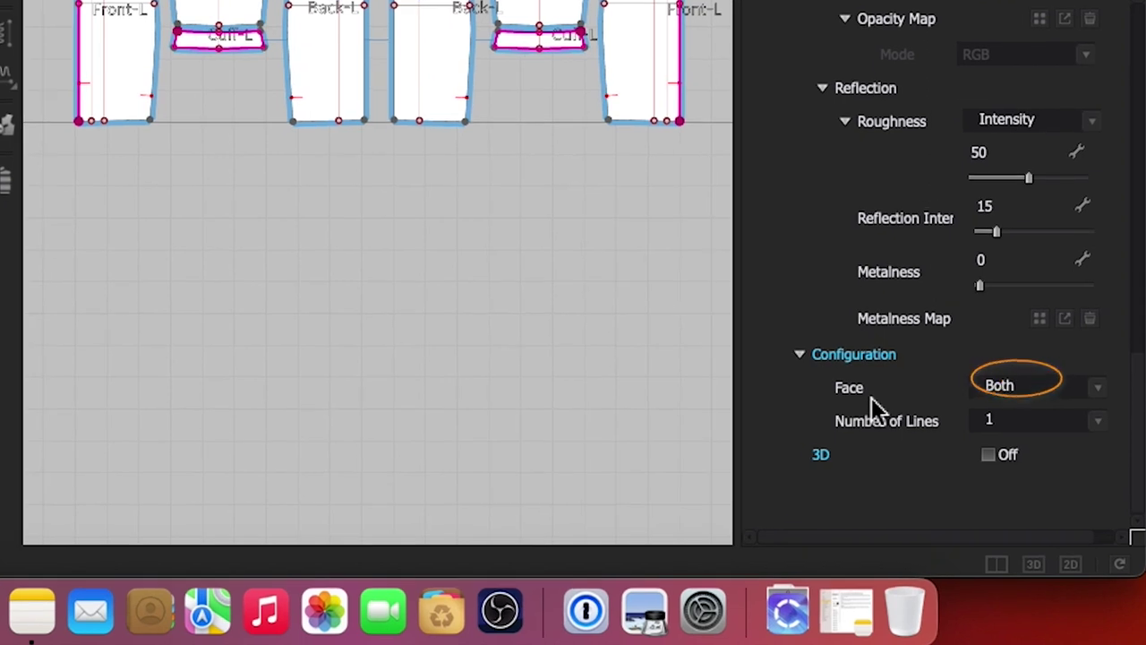
click(1104, 394)
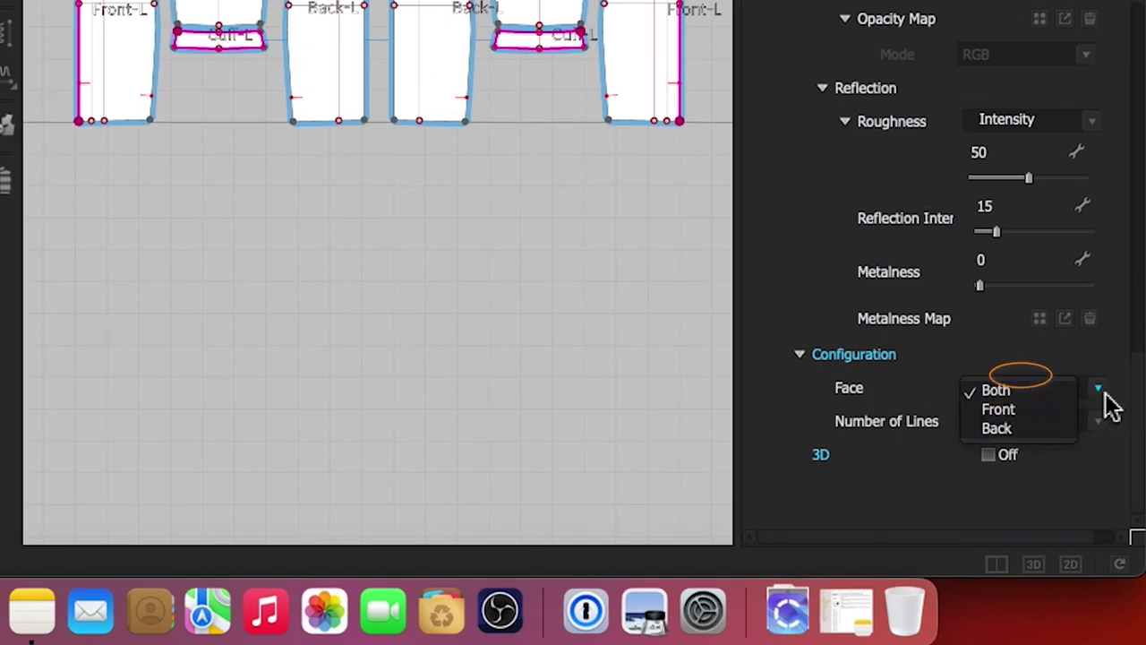
click(1027, 393)
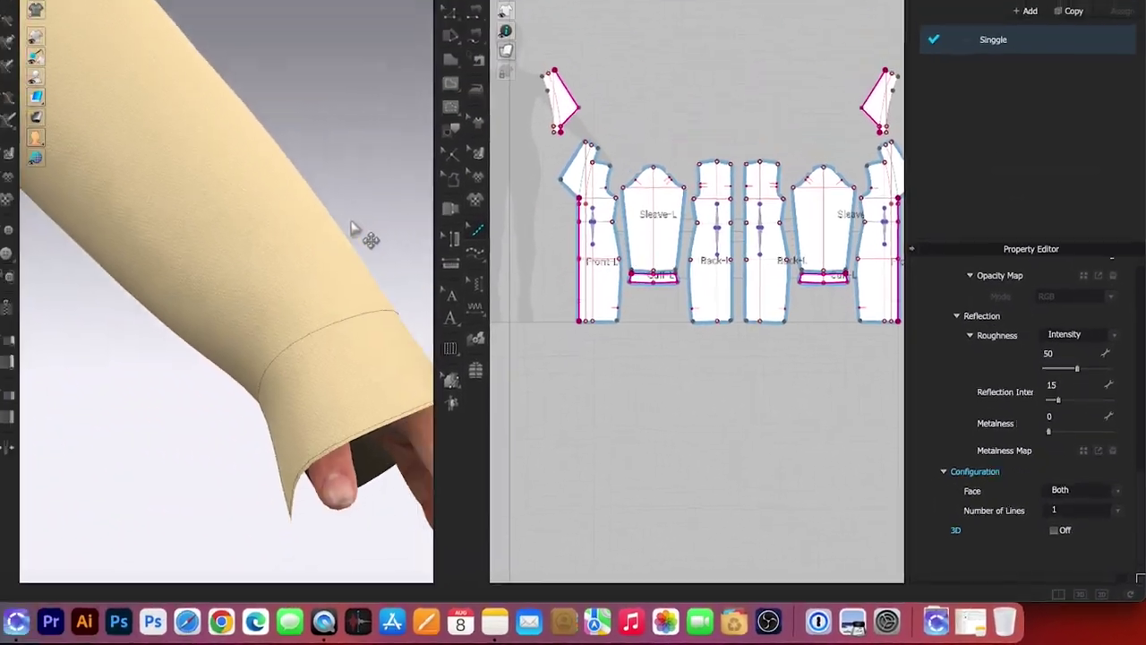
scroll(133, 209, down, 10)
scroll(132, 209, up, 5)
scroll(389, 316, up, 2)
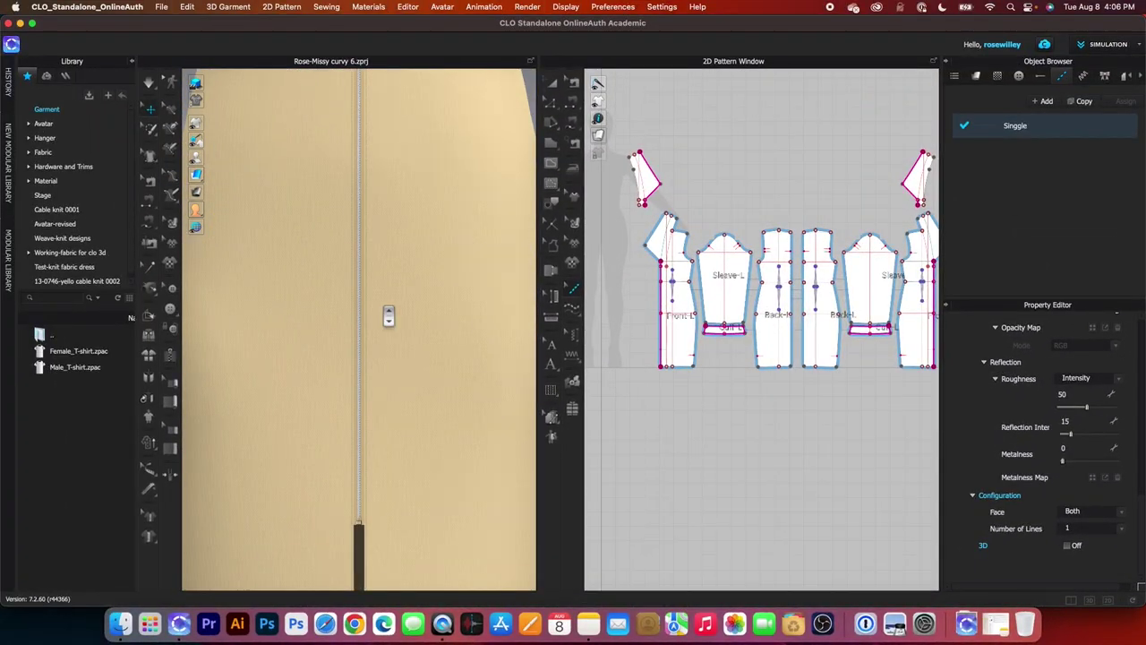
scroll(428, 436, down, 3)
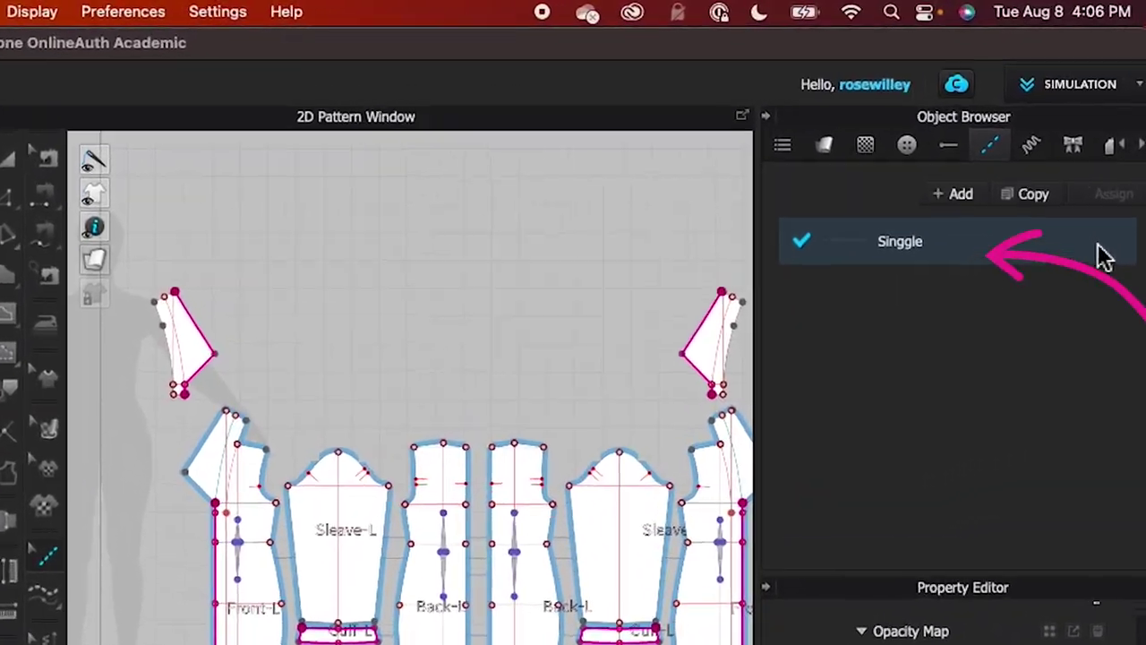
Step: Duplicate the Singgle topstitch style and rename the copy 'double'
click(1046, 209)
double_click(939, 302)
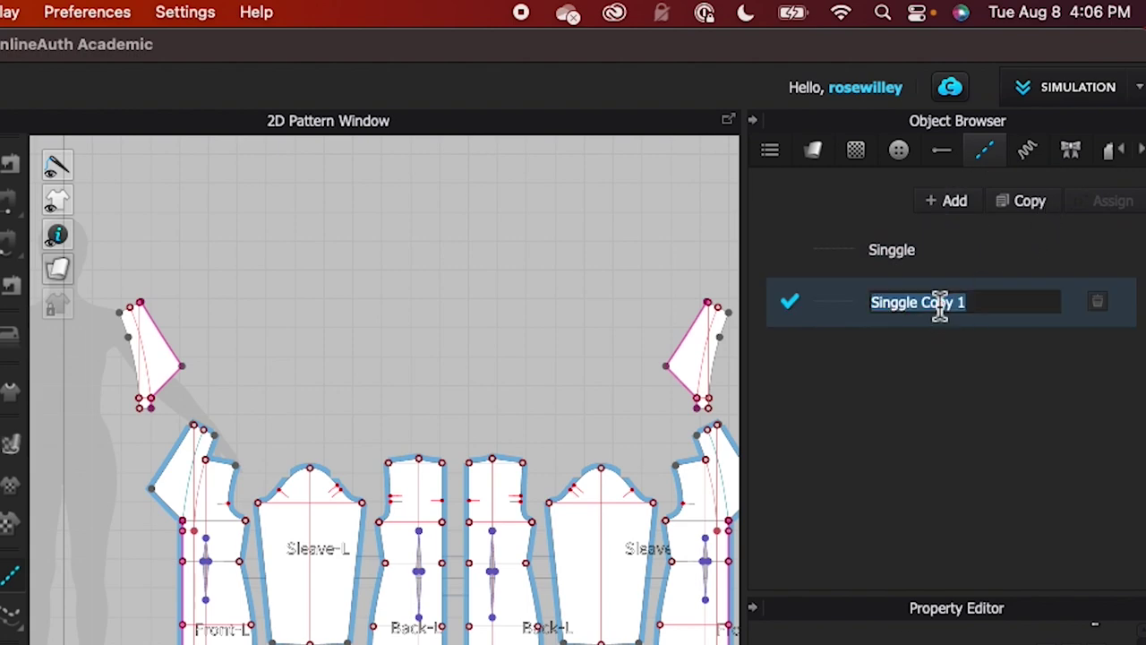
text(d)
text(ouble)
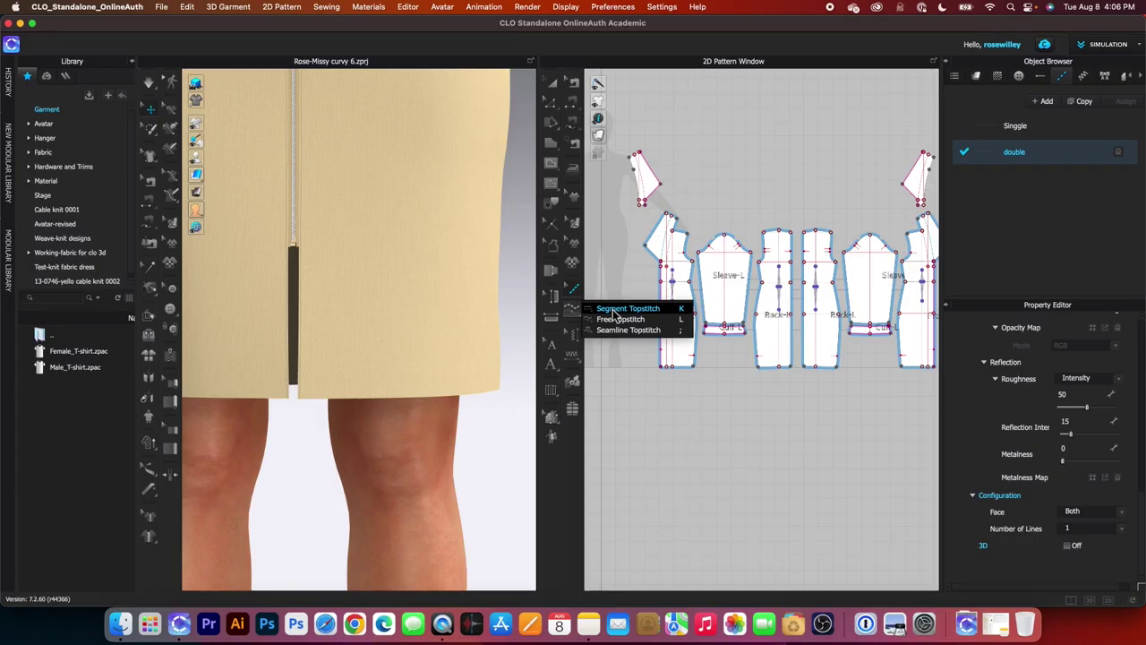
Step: Add a segment topstitch along the Front-L hem
click(618, 309)
scroll(700, 405, up, 3)
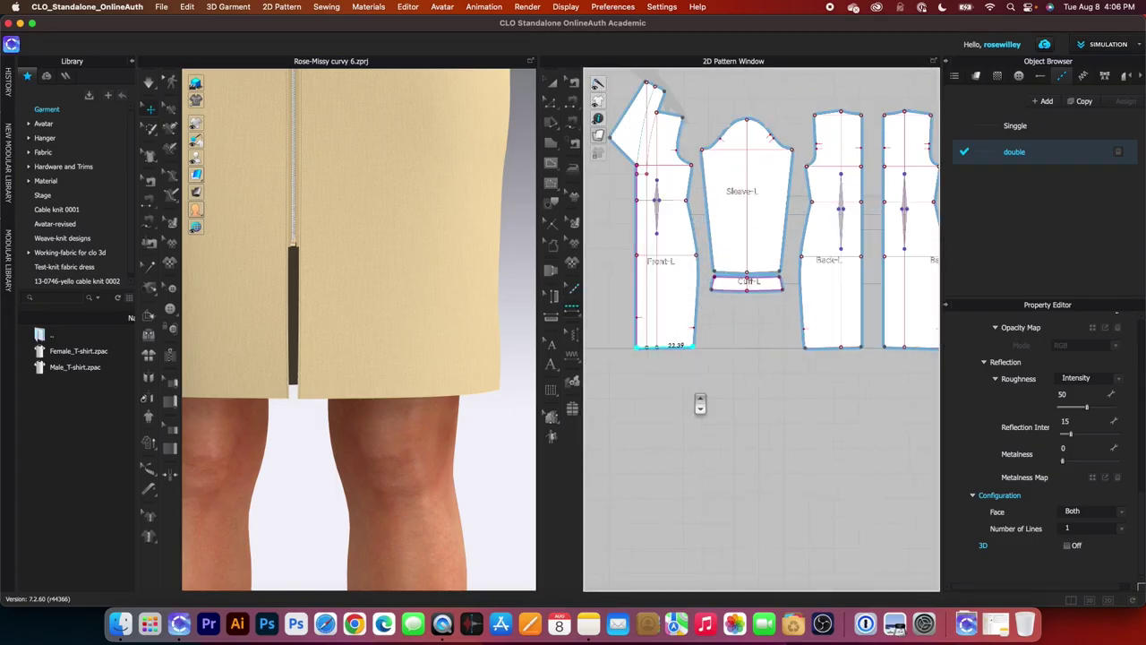
click(679, 353)
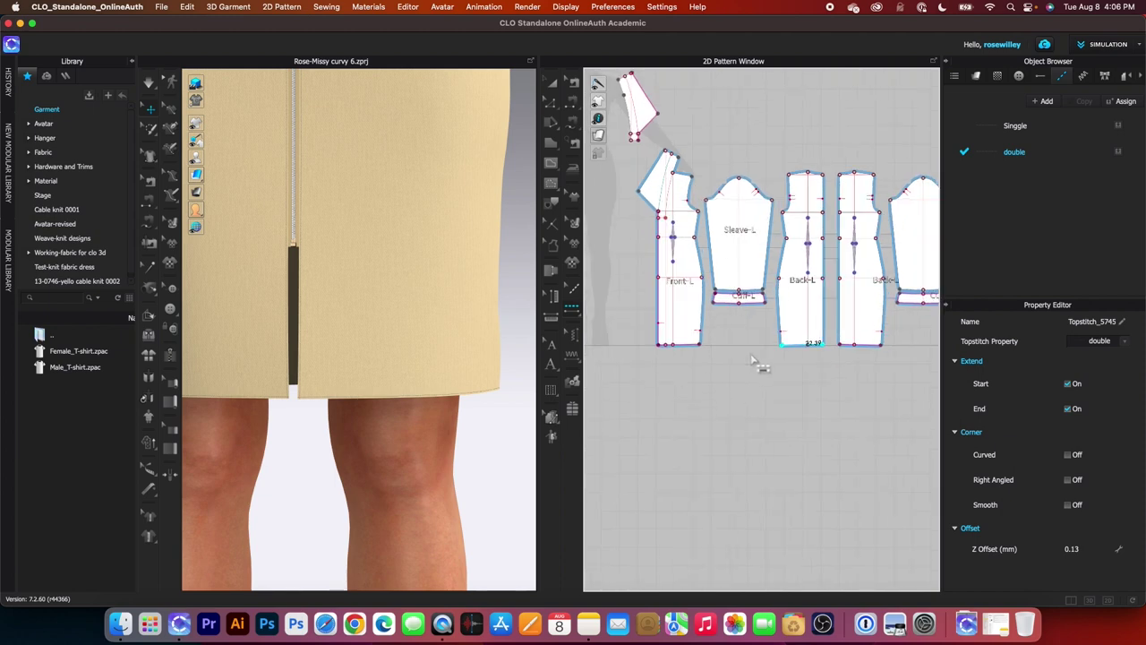
Step: Give the double topstitch style 2 lines with a 1/2" offset
click(574, 292)
click(1064, 159)
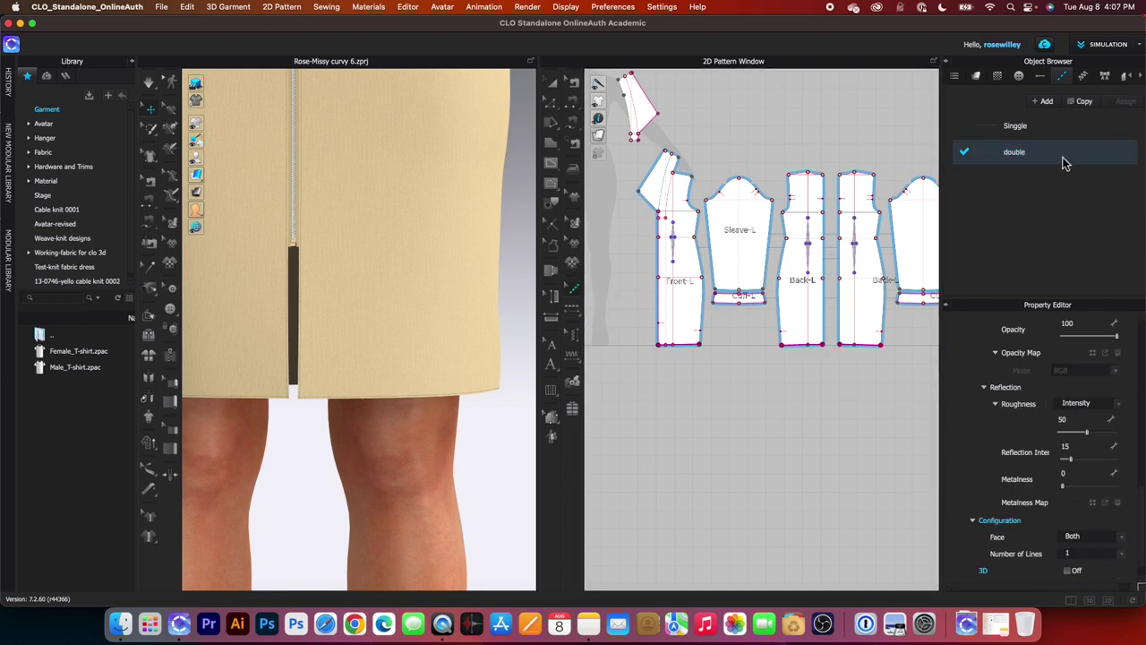
scroll(1040, 528, down, 1)
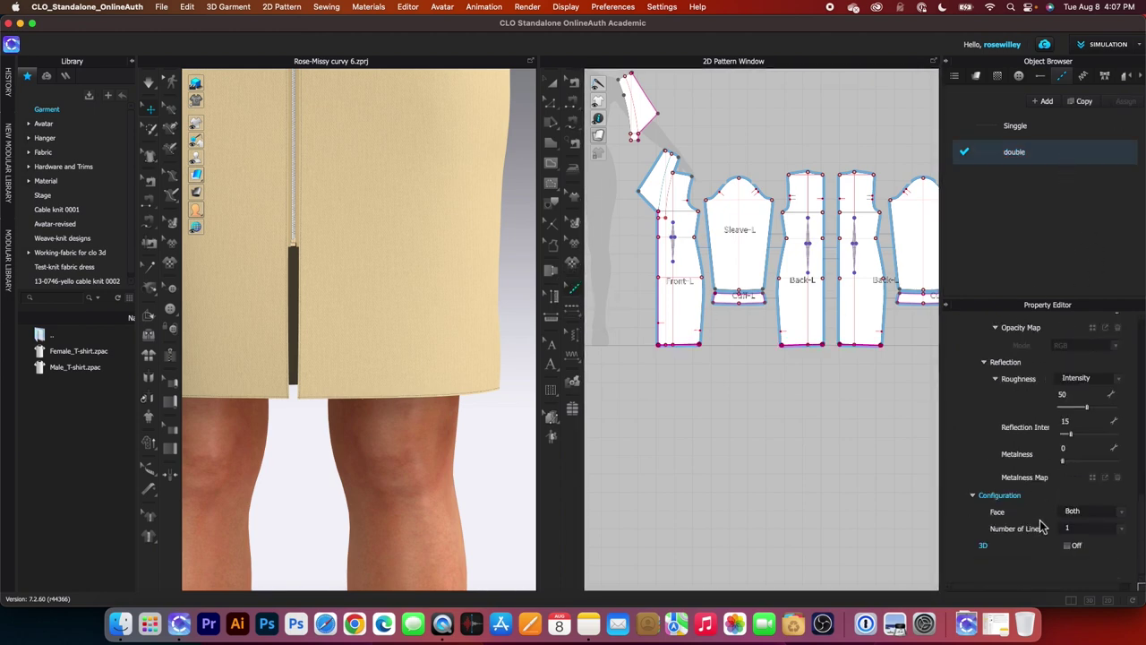
click(1123, 530)
scroll(397, 390, up, 3)
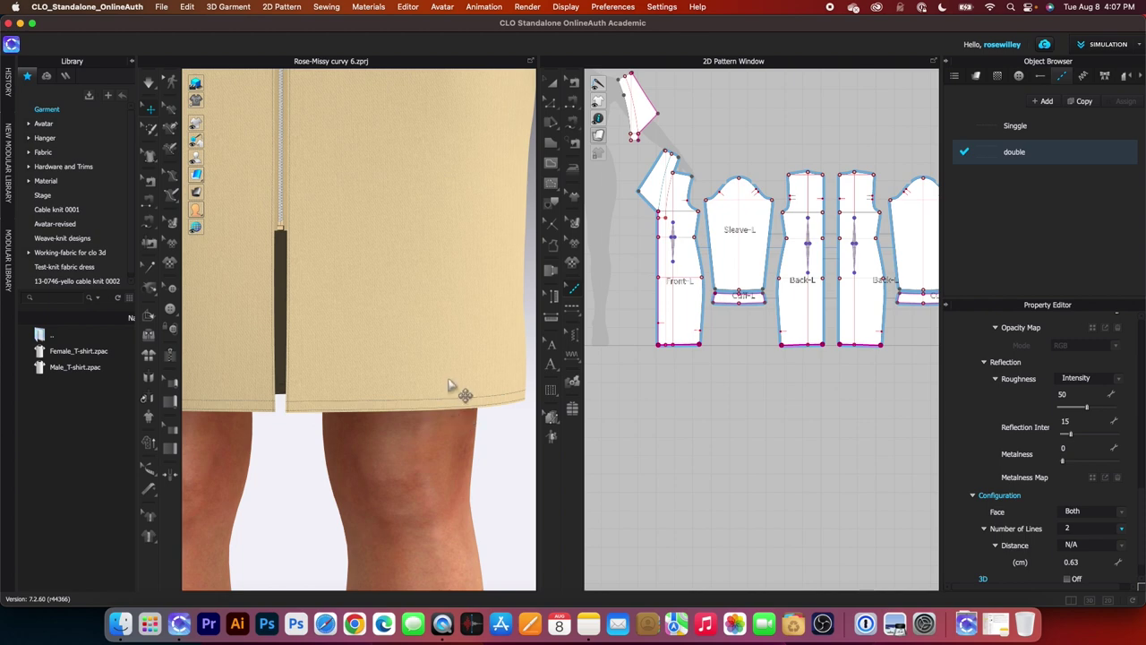
scroll(1035, 461, up, 10)
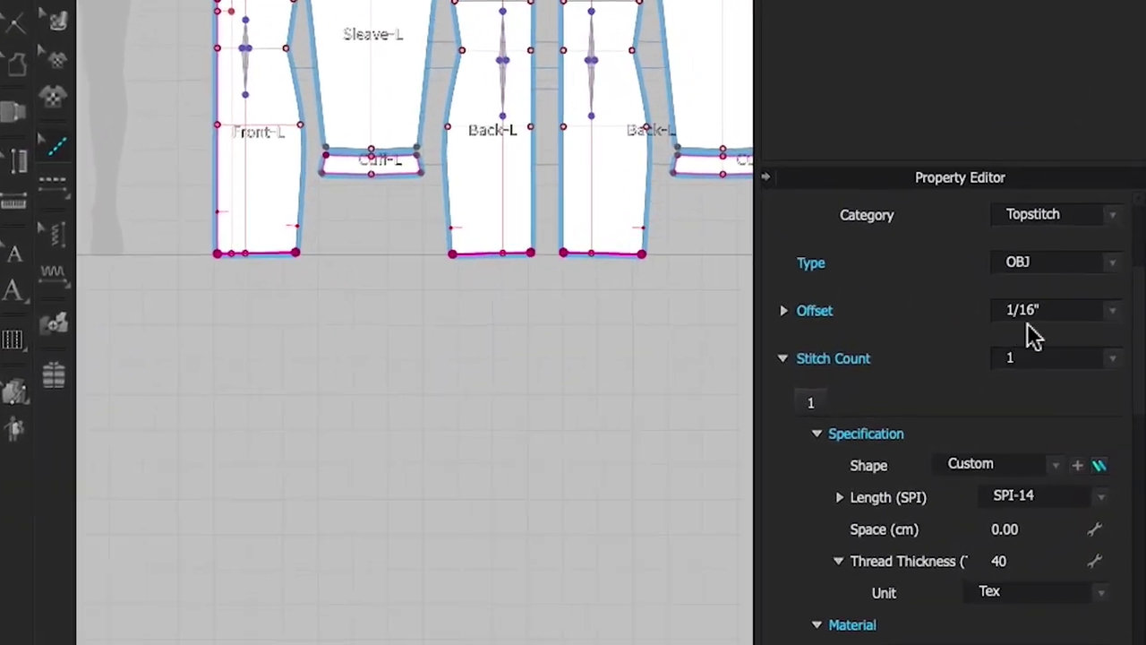
click(1114, 313)
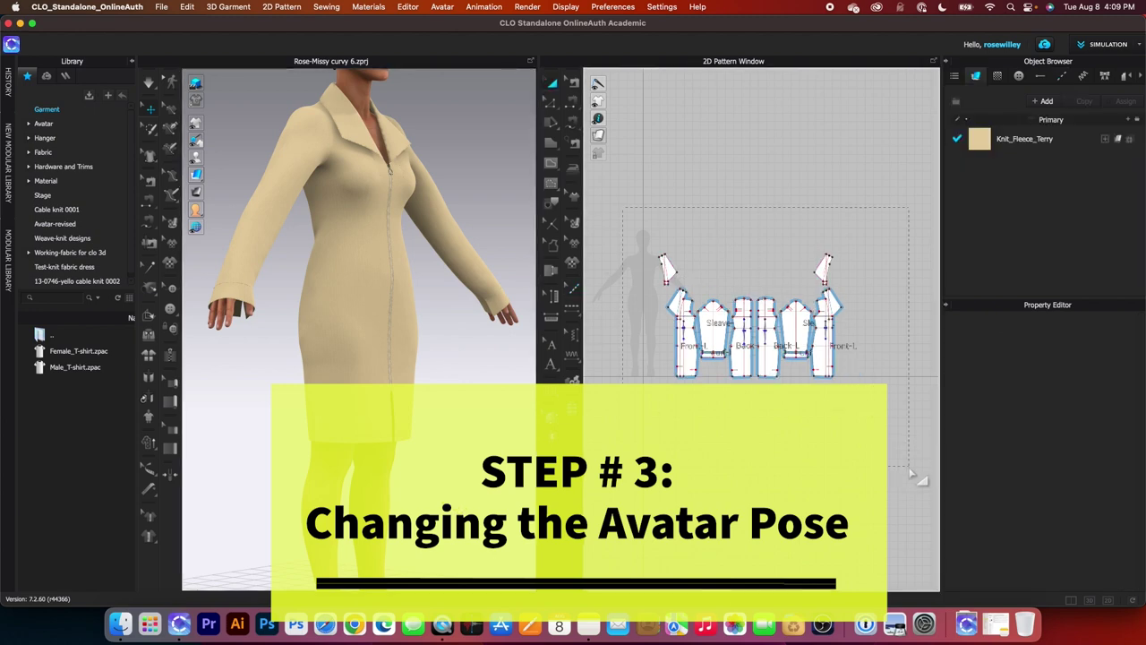
Step: Clear the selection, view from the front, and load the Female_V2 pose FV2_07.pos onto the avatar
key(ctrl+a)
click(457, 468)
key(2)
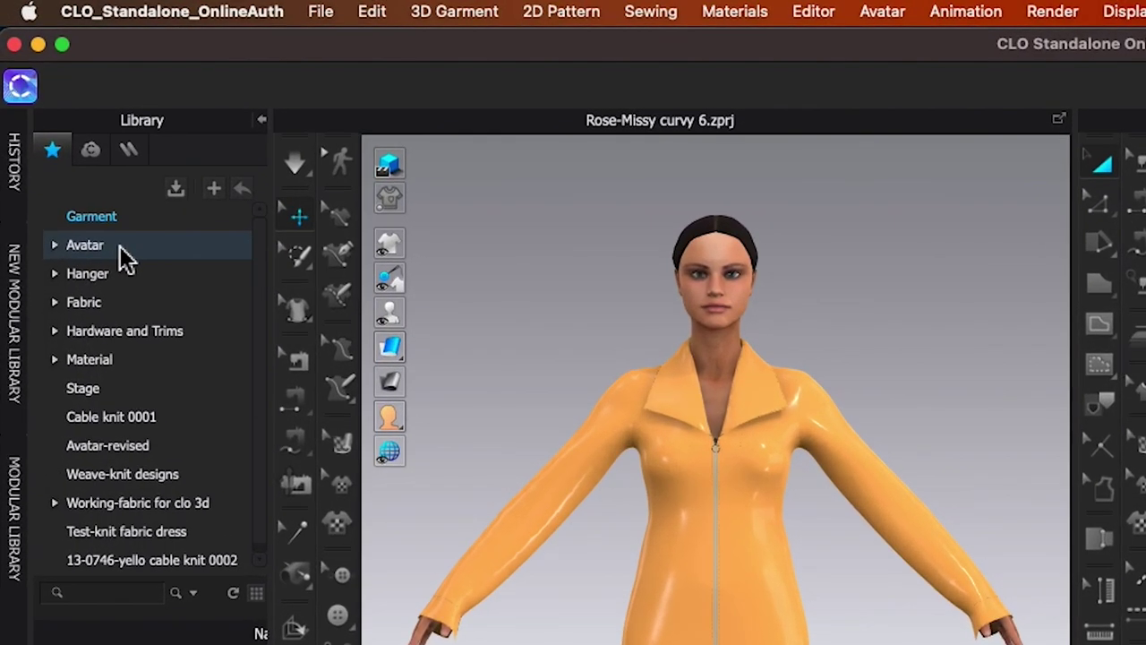
click(148, 246)
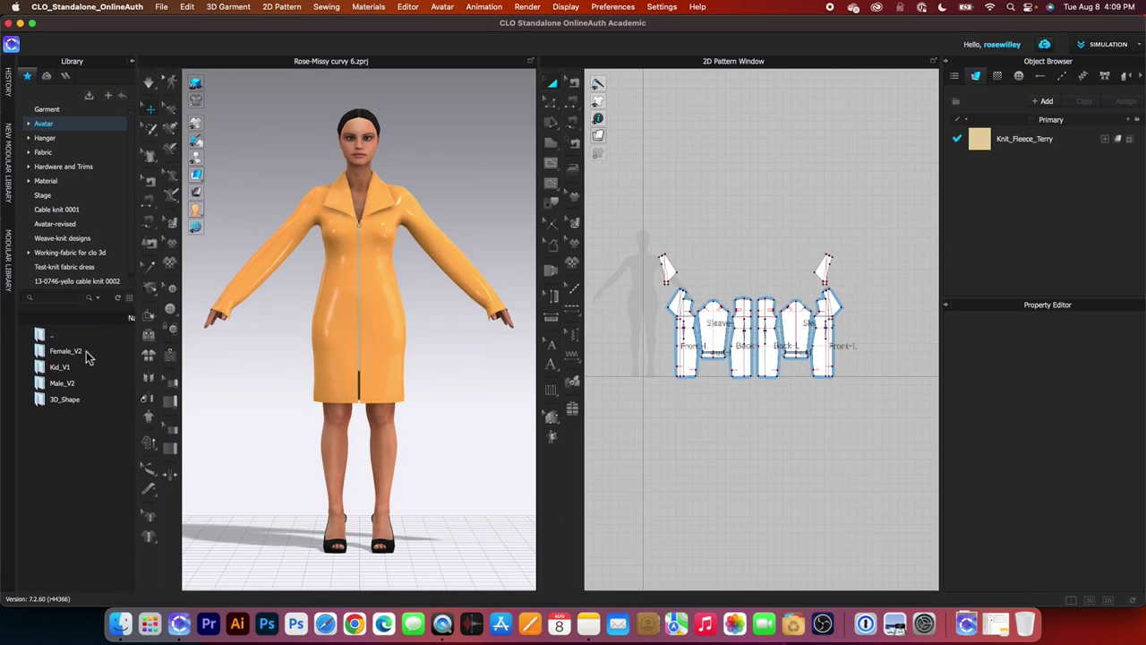
double_click(86, 353)
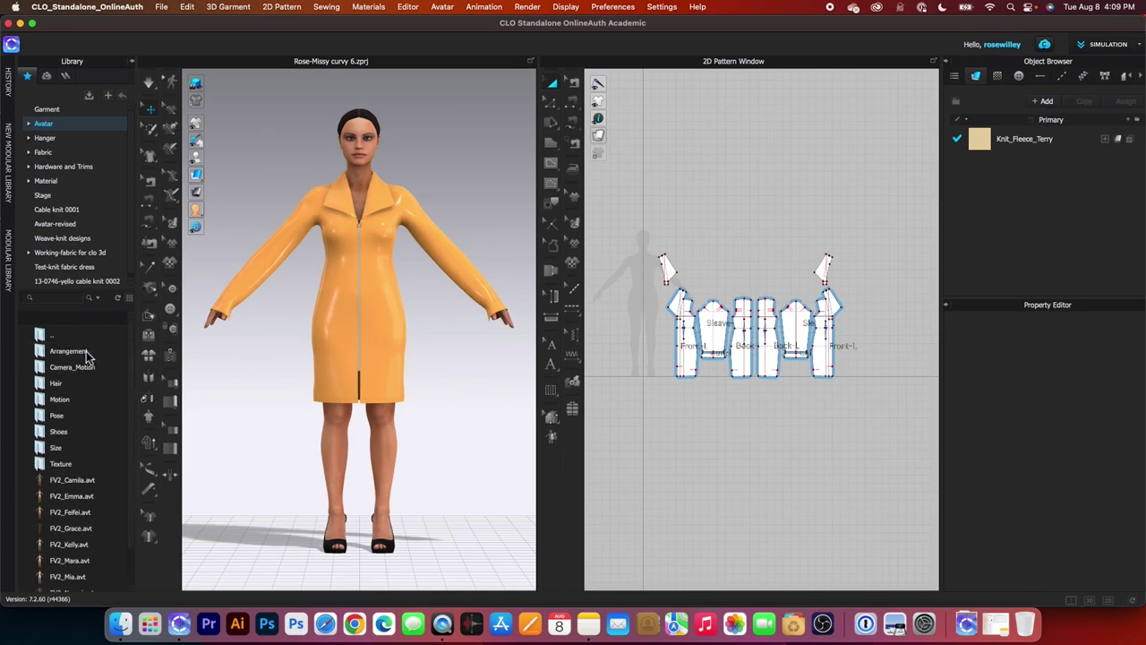
double_click(59, 416)
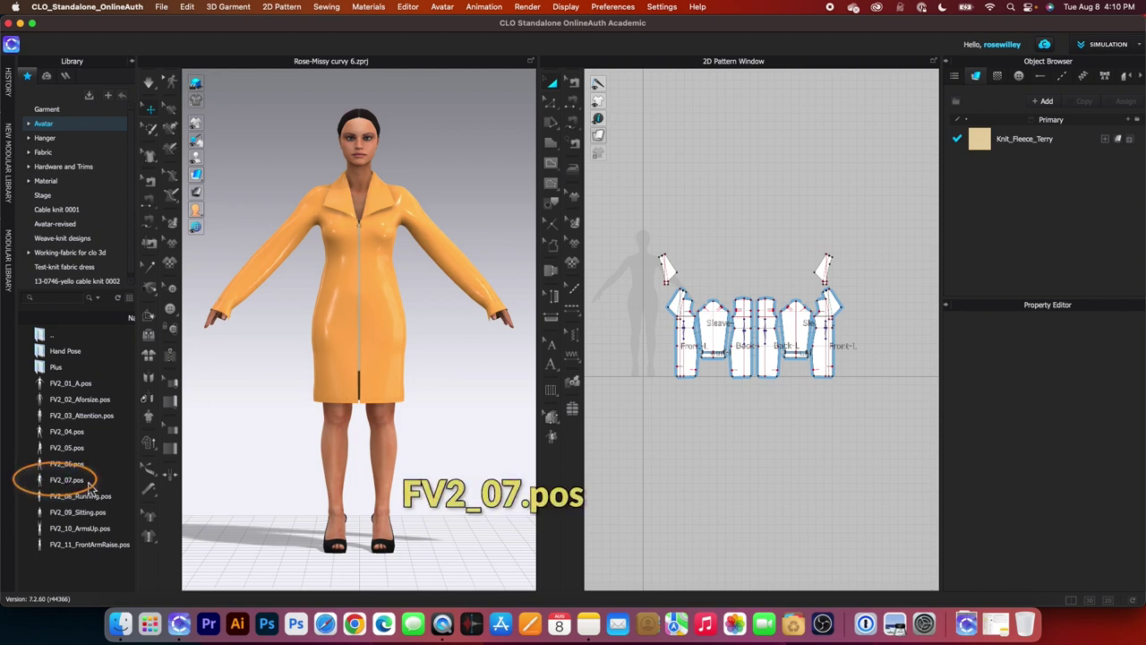
double_click(88, 482)
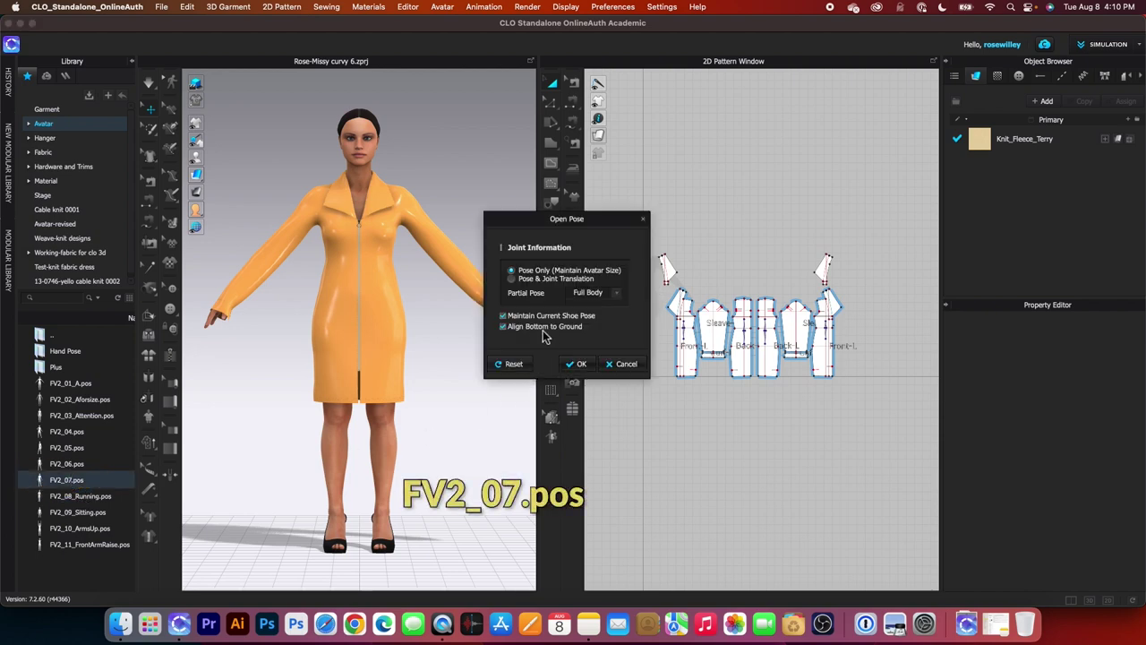
click(577, 364)
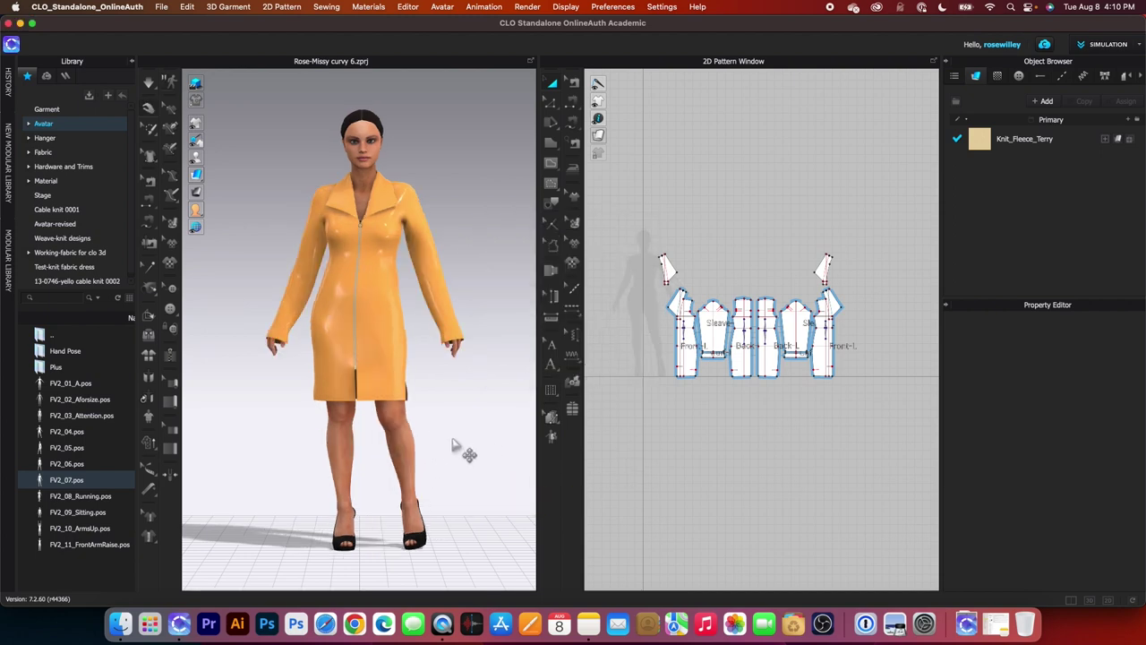
Step: Simulate the jacket onto the FV2_07 pose and unstrengthen all its pattern pieces
scroll(459, 447, up, 2)
key(space)
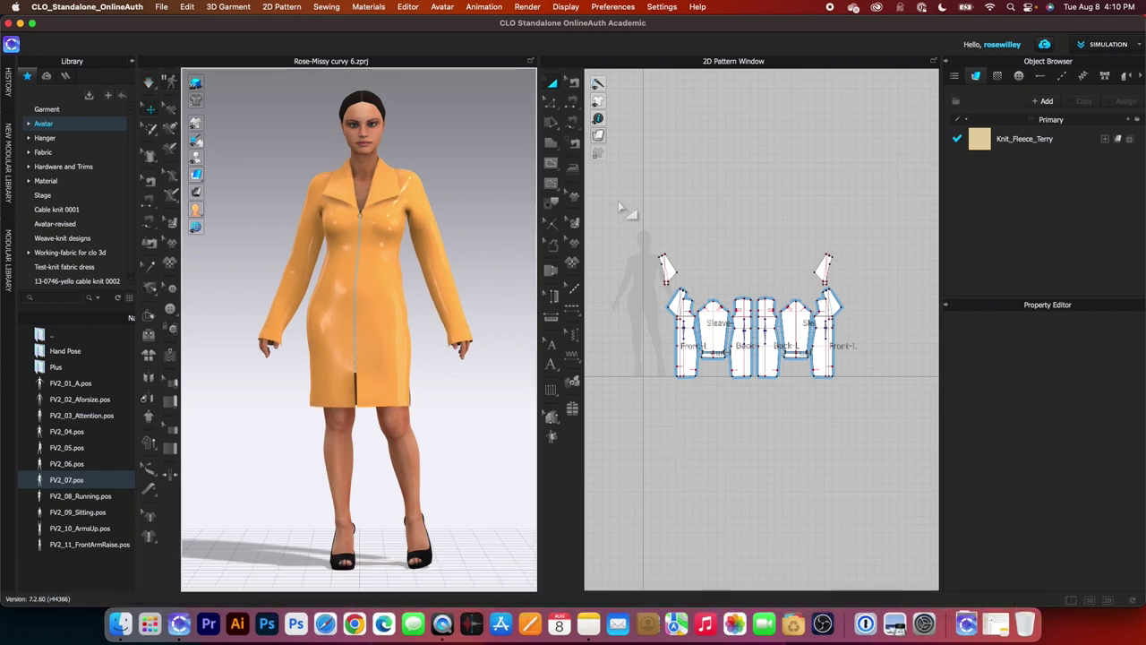
drag(614, 209, 906, 464)
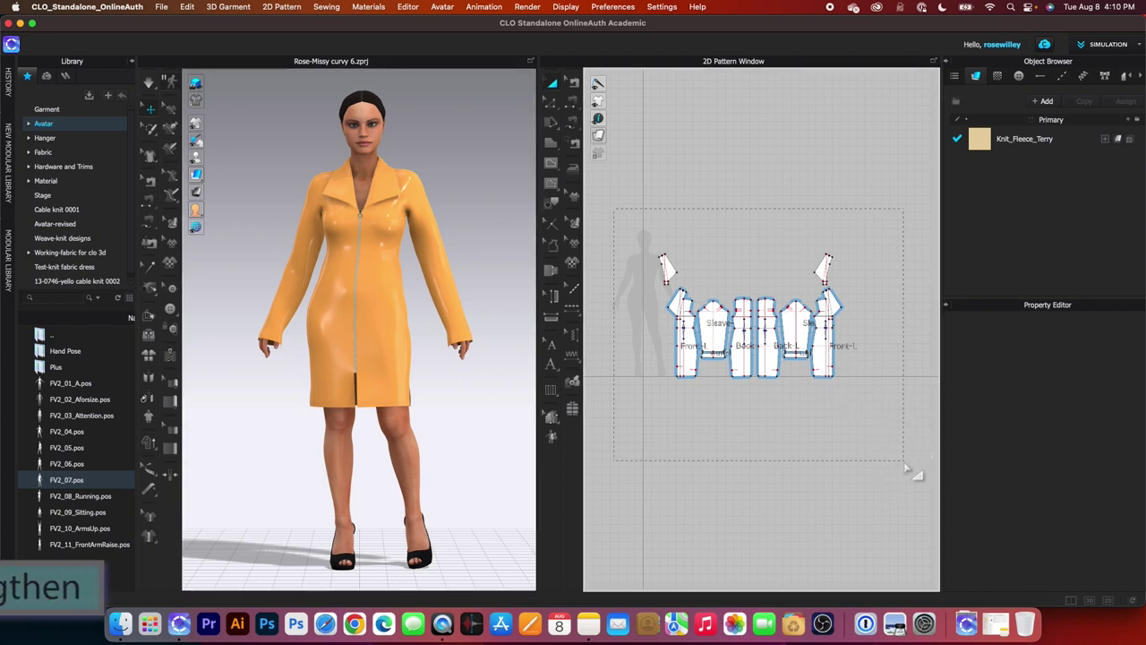
right_click(808, 338)
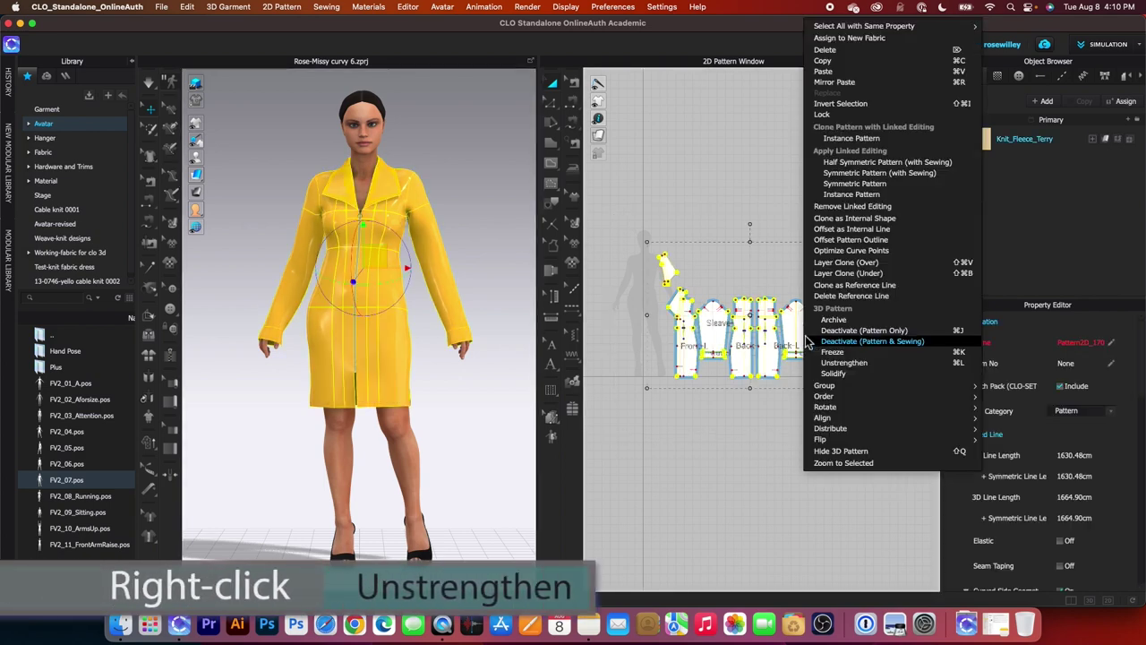
click(879, 368)
click(710, 461)
scroll(397, 448, up, 3)
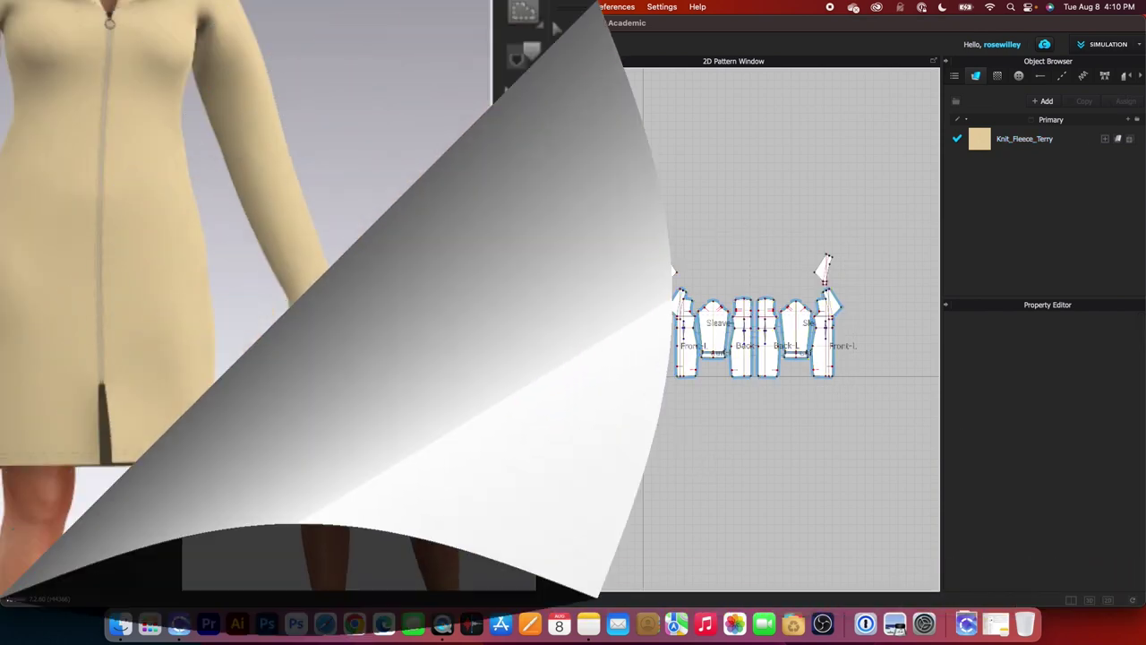